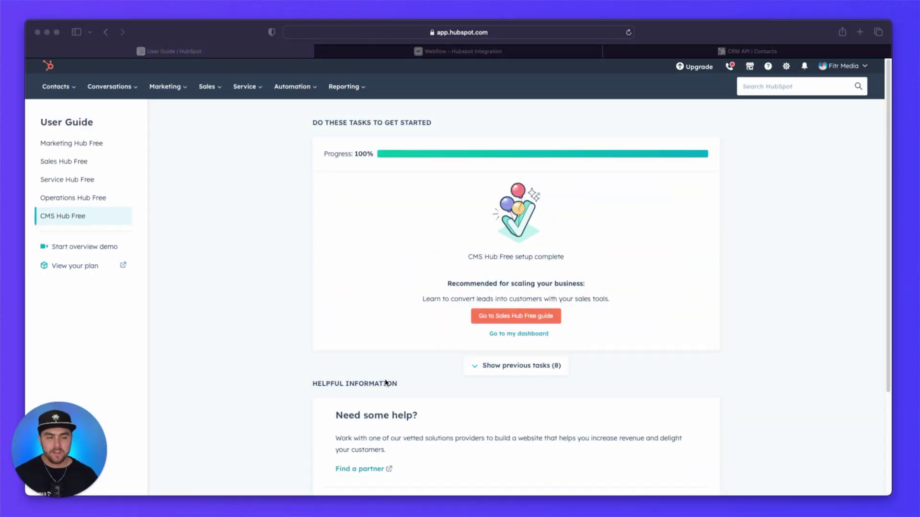
Step: From HubSpot Settings > Integrations > Private Apps, start a new private app named 'Webflow'
{"action": "left_click", "coordinate": [393, 372]}
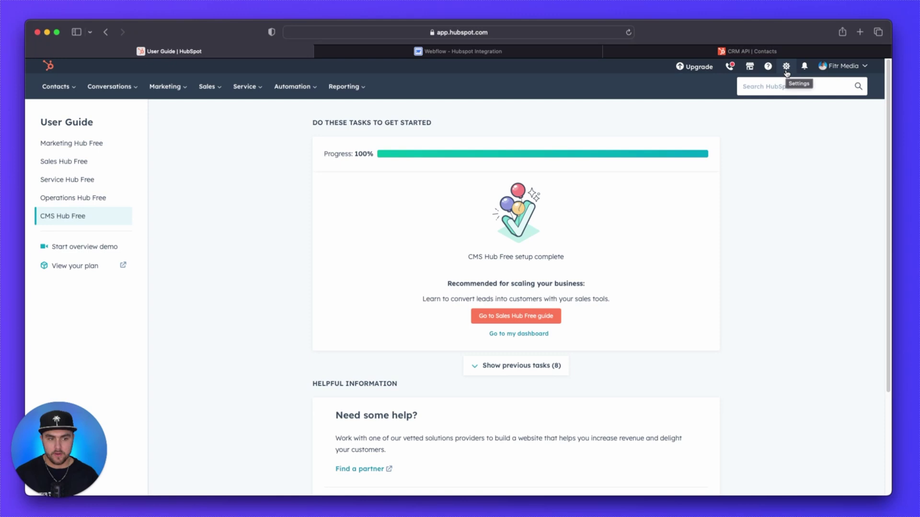
{"action": "left_click", "coordinate": [786, 66]}
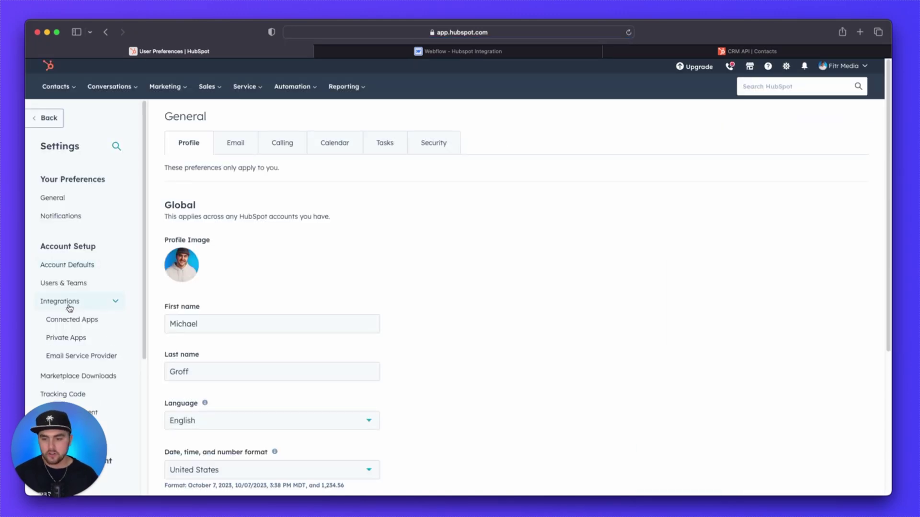
{"action": "left_click", "coordinate": [72, 340]}
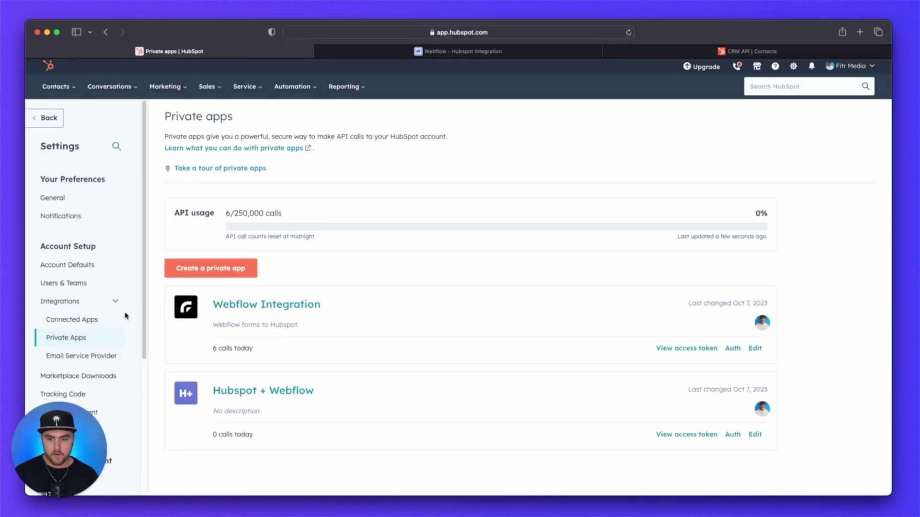
{"action": "left_click", "coordinate": [206, 275]}
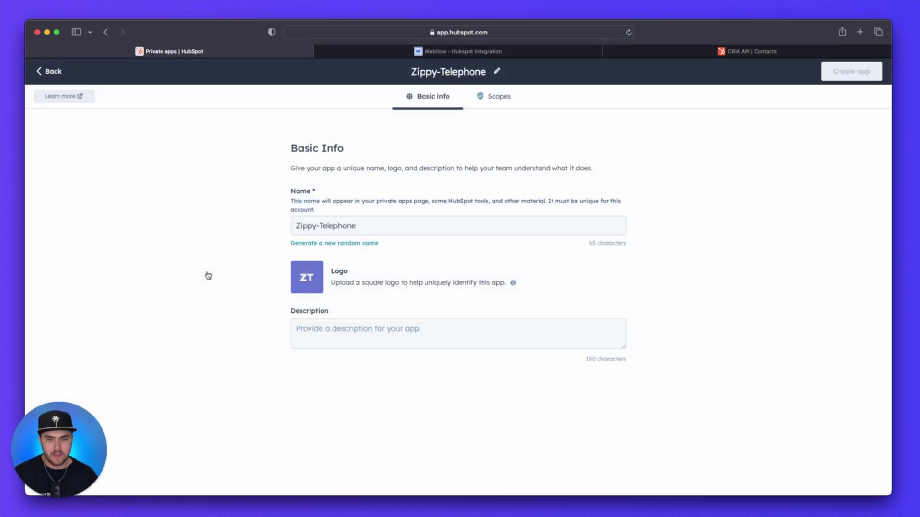
{"action": "triple_click", "coordinate": [331, 223]}
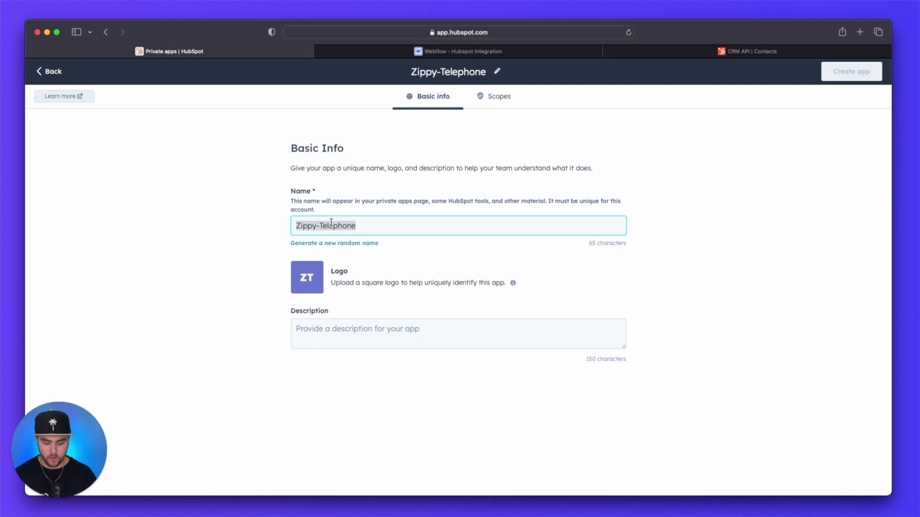
{"action": "type", "text": "Webflow"}
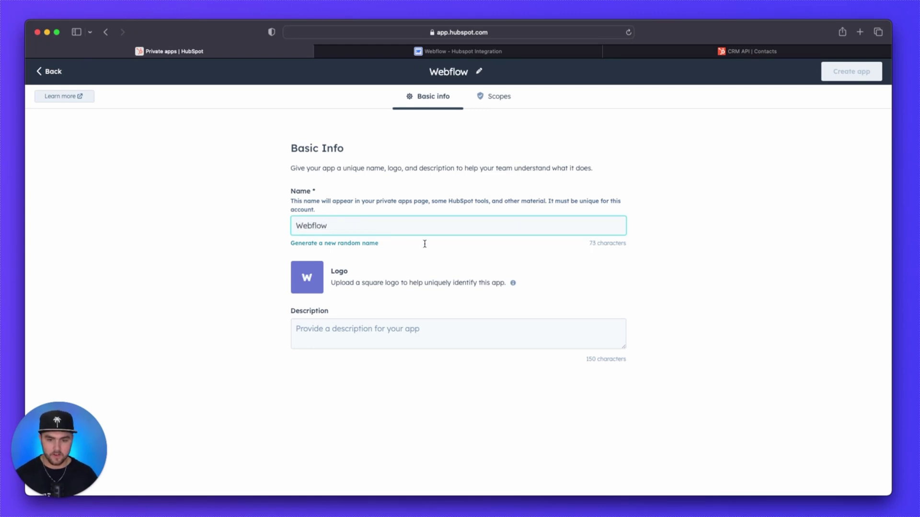
{"action": "mouse_move", "coordinate": [305, 287]}
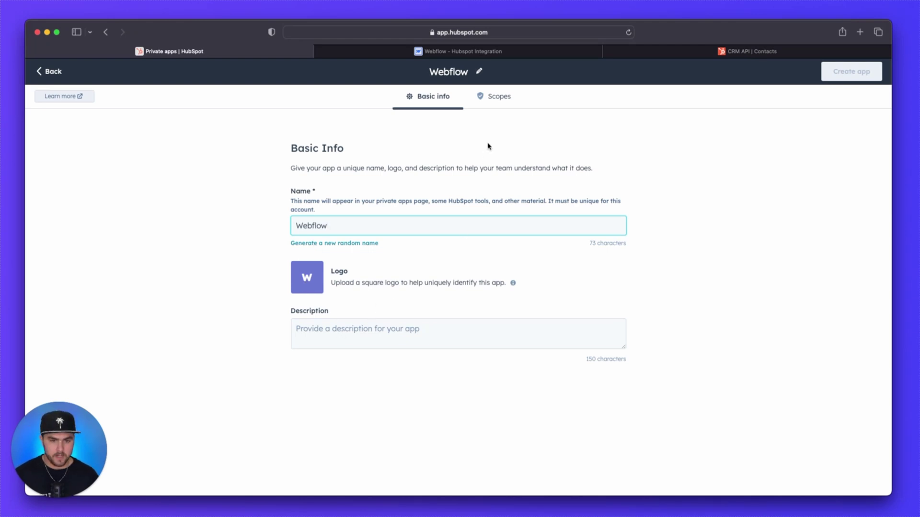
Step: Grant the app Read and Write access to the crm.objects.contacts scope
{"action": "left_click", "coordinate": [493, 103]}
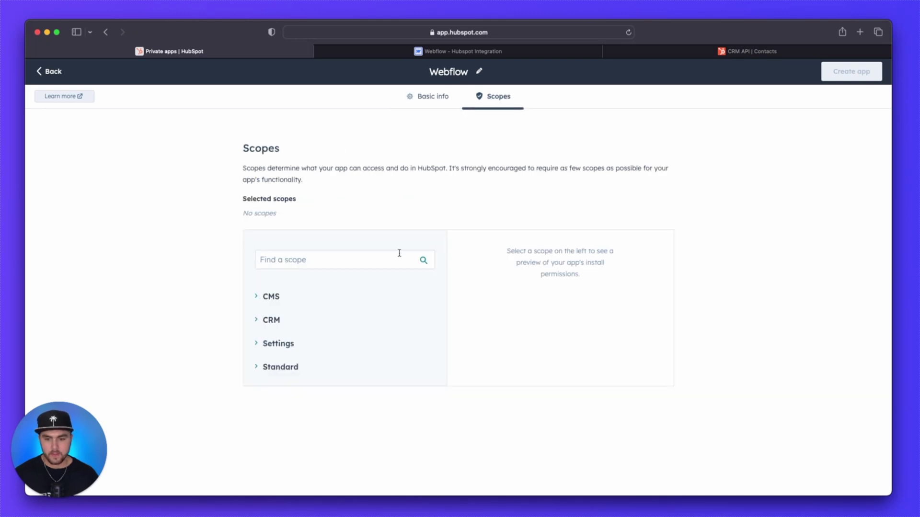
{"action": "left_click", "coordinate": [256, 321]}
{"action": "scroll", "coordinate": [256, 324], "scroll_direction": "down", "scroll_amount": 1}
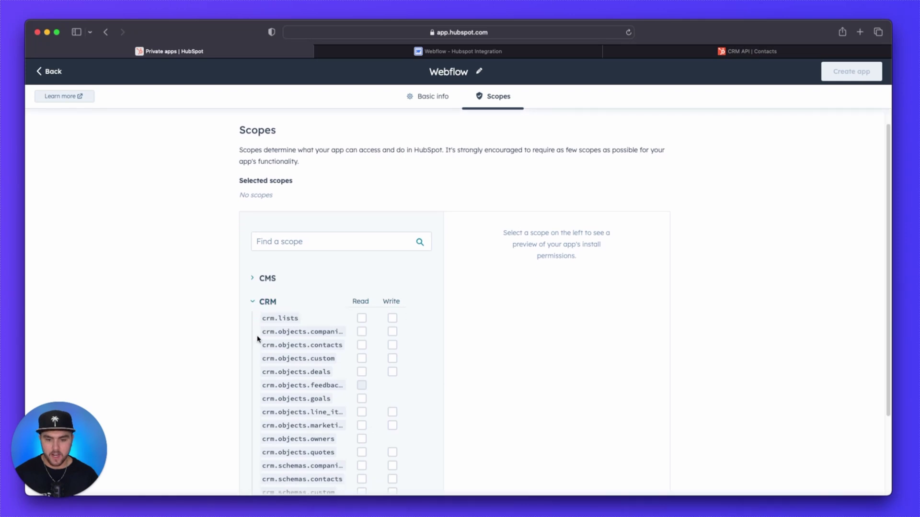
{"action": "left_click_drag", "start_coordinate": [262, 346], "coordinate": [348, 347]}
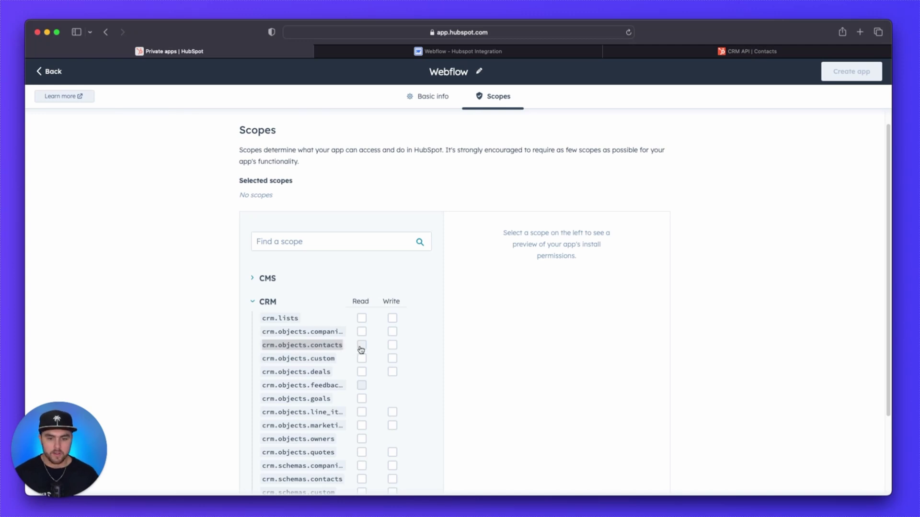
{"action": "left_click", "coordinate": [362, 345]}
{"action": "left_click", "coordinate": [392, 345]}
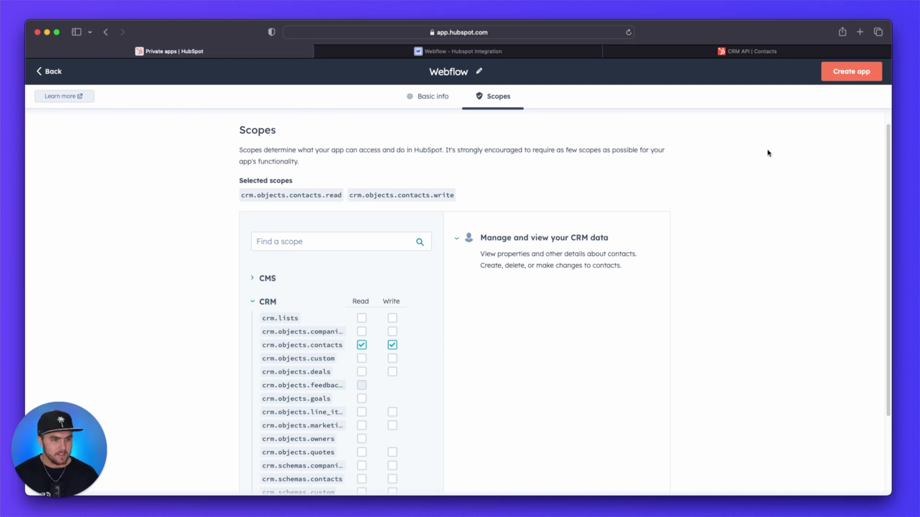
Step: Create the private app, dismiss the confirmation, and switch to the Webflow project
{"action": "left_click", "coordinate": [850, 71]}
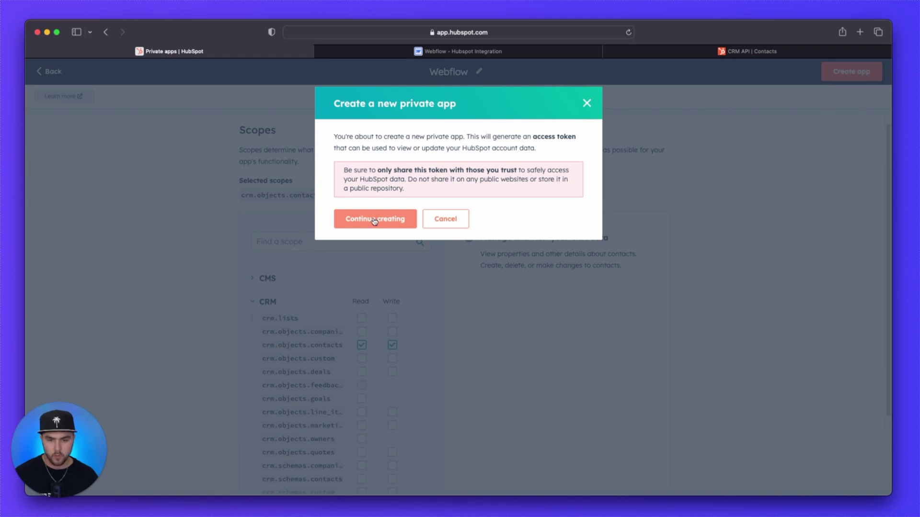
{"action": "left_click", "coordinate": [373, 220]}
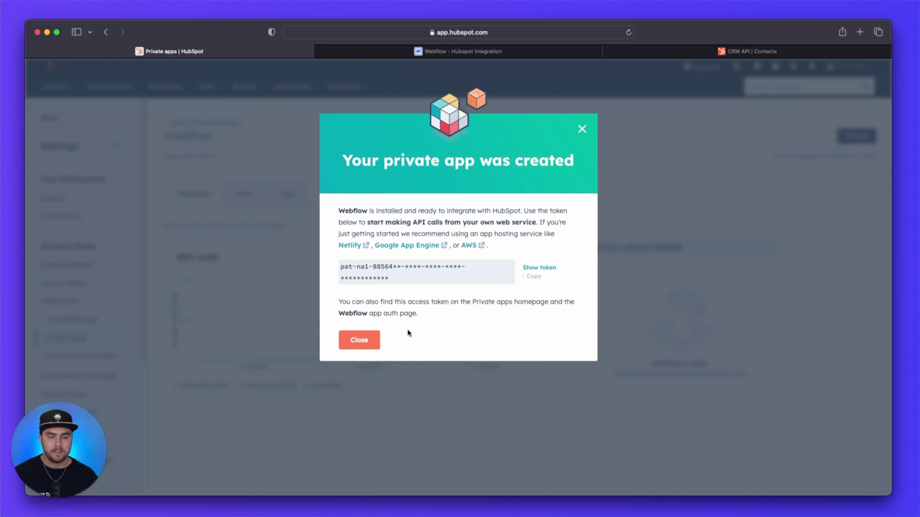
{"action": "left_click", "coordinate": [356, 345]}
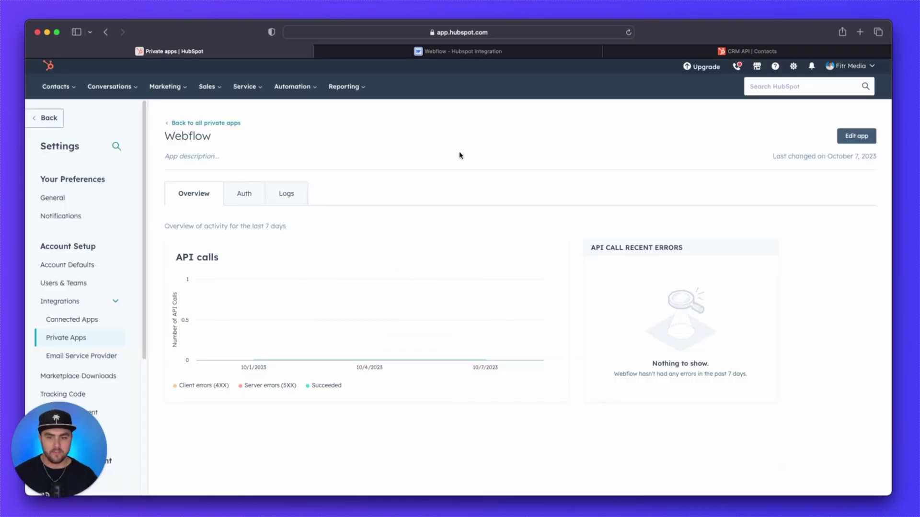
{"action": "left_click", "coordinate": [473, 55]}
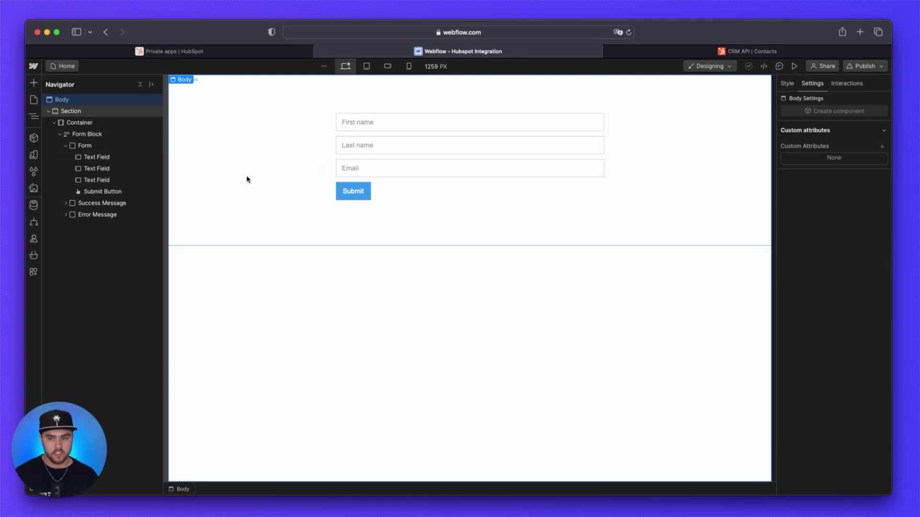
Step: In Logic, create a new flow named 'Hubspot Integrations'
{"action": "left_click", "coordinate": [34, 222]}
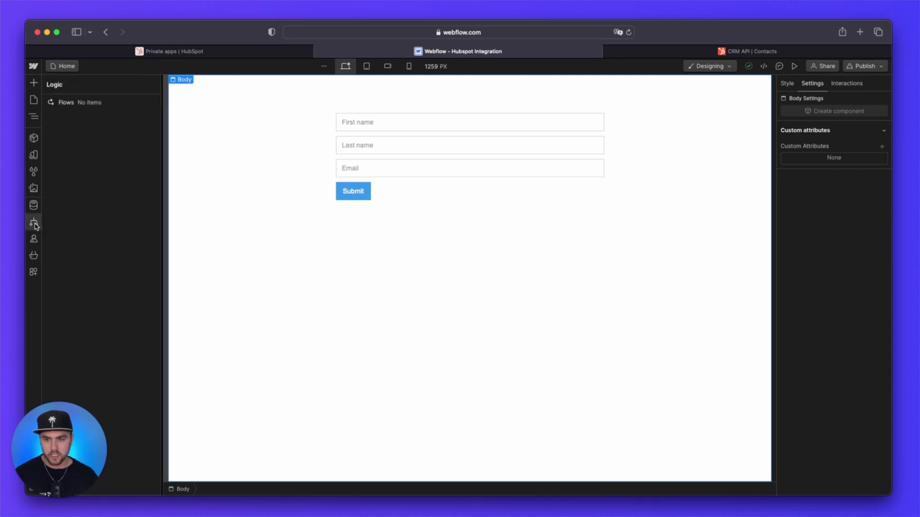
{"action": "left_click", "coordinate": [124, 104]}
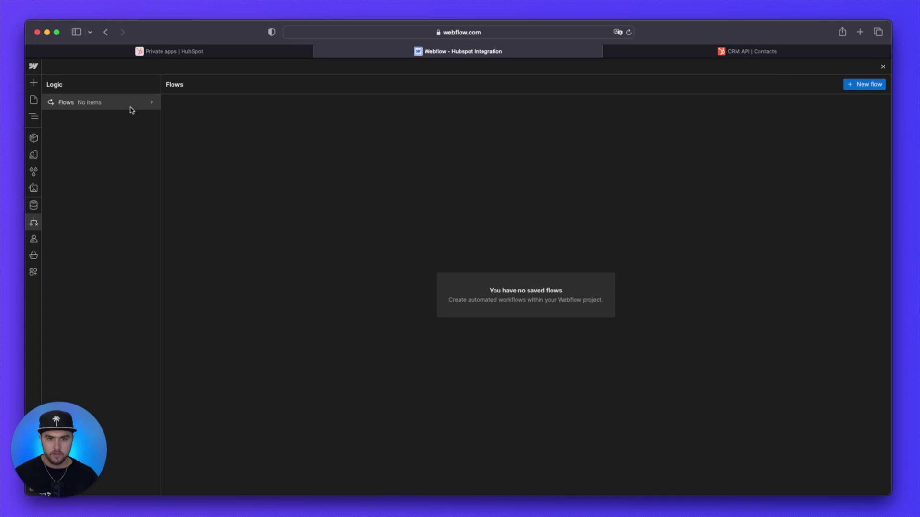
{"action": "left_click", "coordinate": [863, 85]}
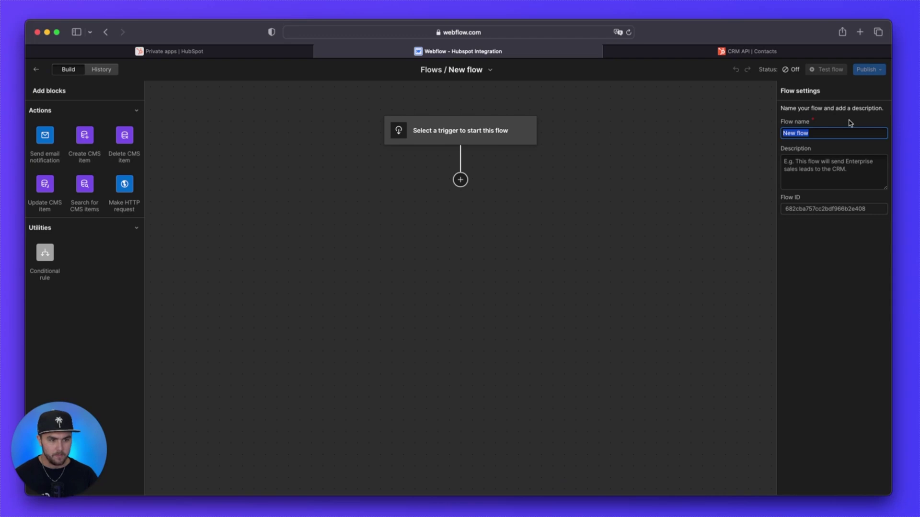
{"action": "type", "text": "Hubspot"}
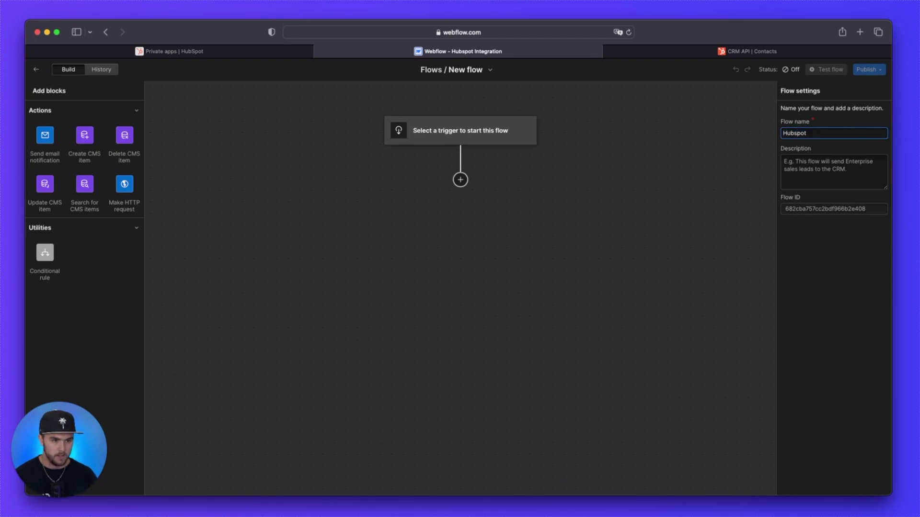
{"action": "type", "text": " Integrations"}
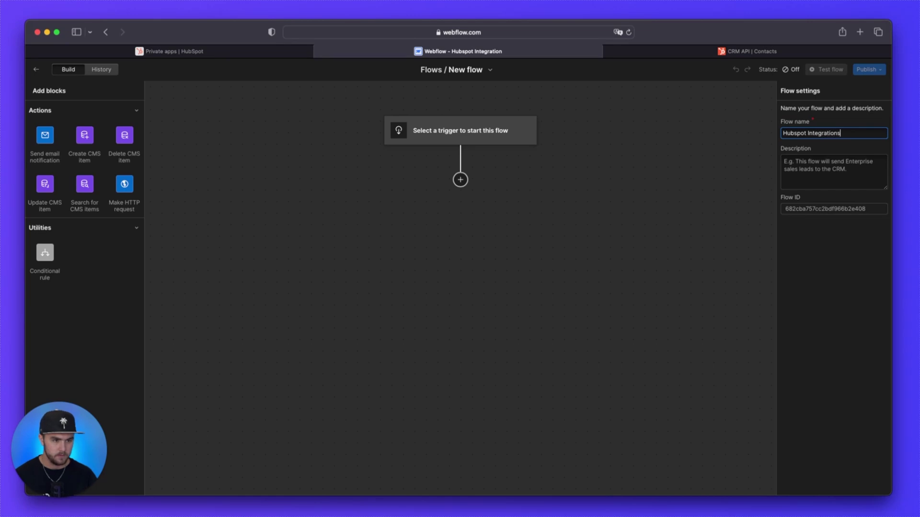
{"action": "left_click", "coordinate": [847, 144]}
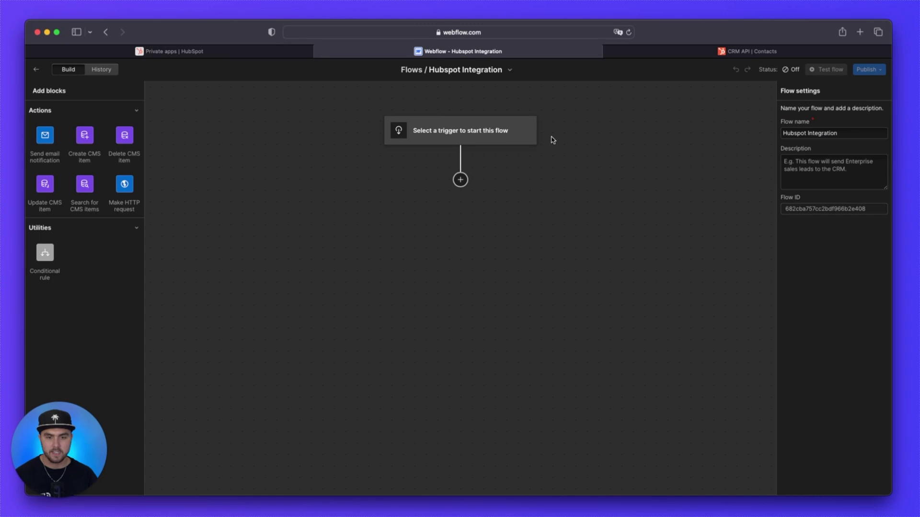
Step: Set the flow trigger to Form submission of Basic Form on the Home page
{"action": "left_click", "coordinate": [460, 130]}
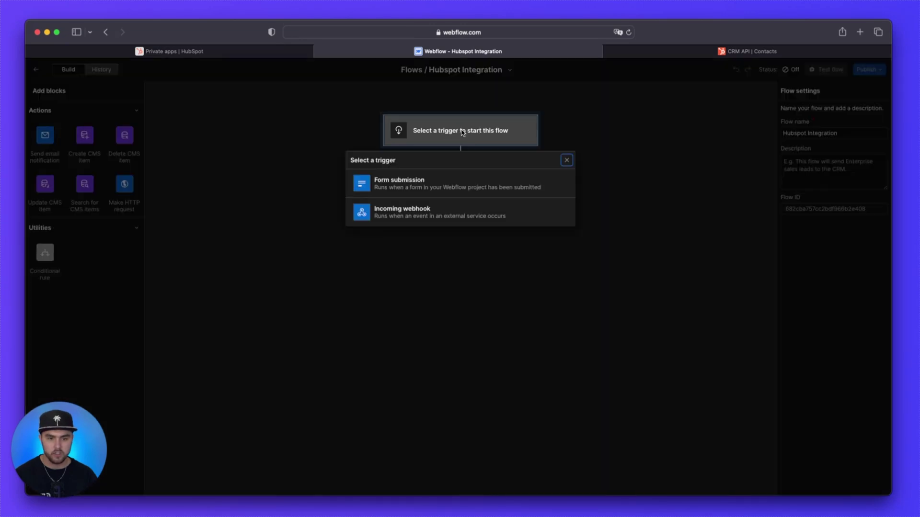
{"action": "left_click", "coordinate": [411, 188]}
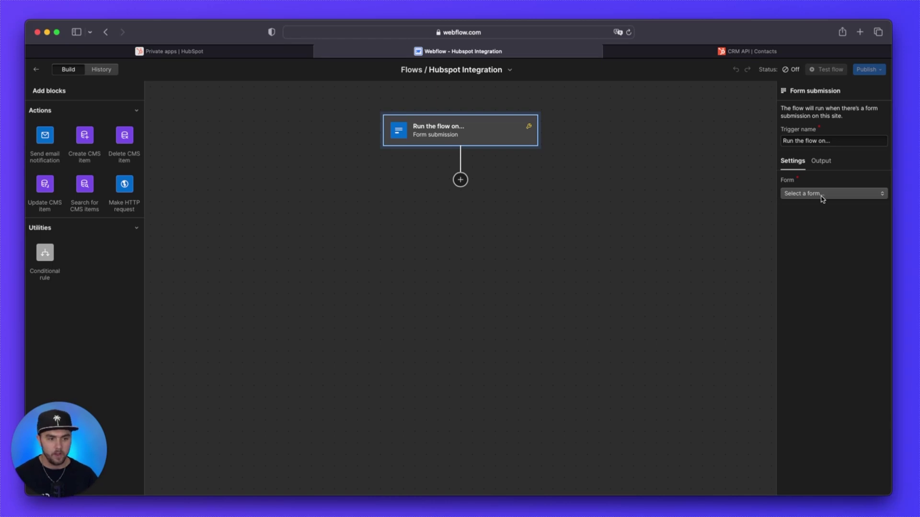
{"action": "left_click", "coordinate": [822, 196]}
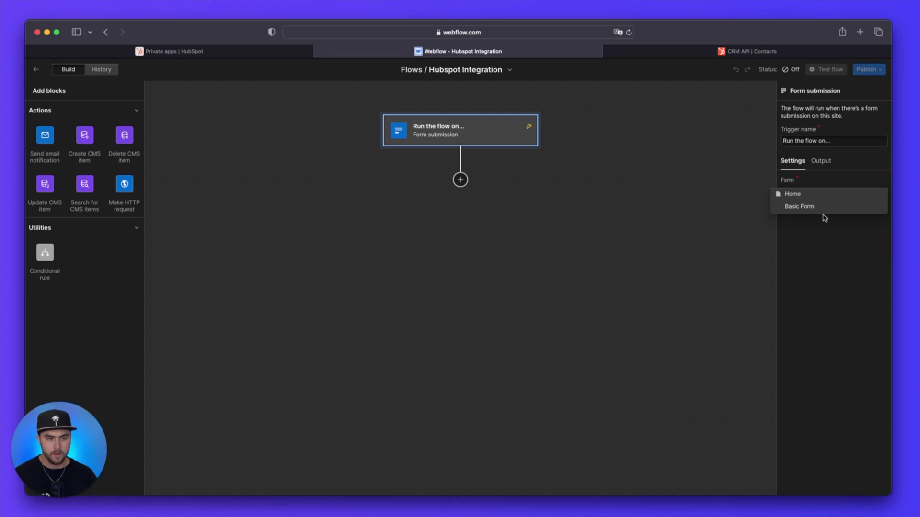
{"action": "left_click", "coordinate": [814, 208]}
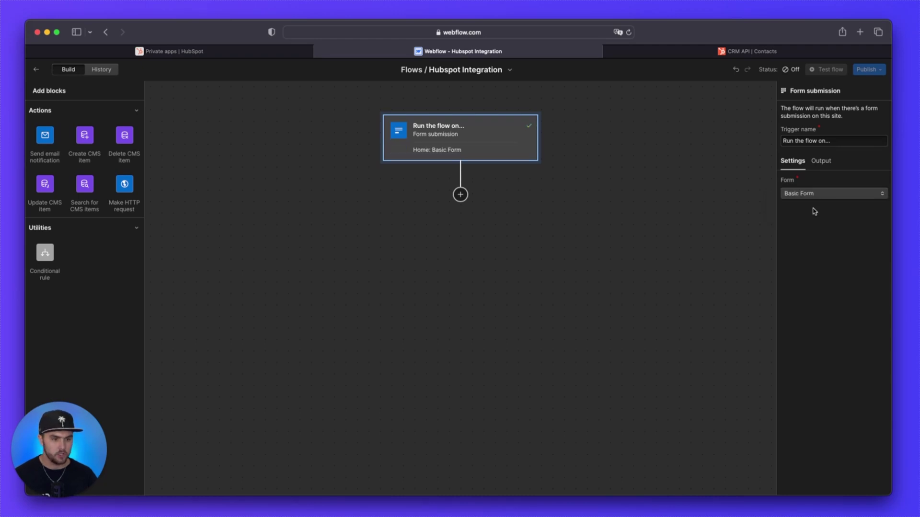
Step: Rename the trigger to 'Trigger on from submission'
{"action": "triple_click", "coordinate": [817, 141]}
{"action": "type", "text": "Trigger "}
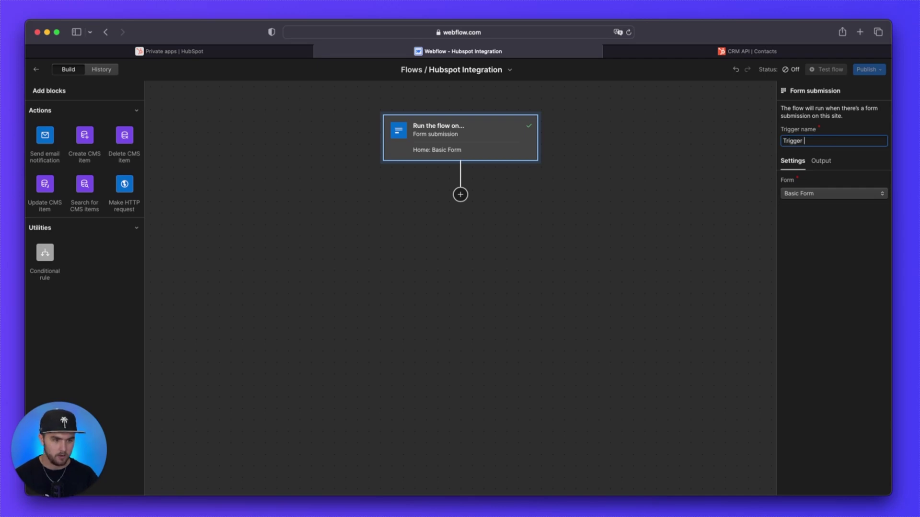
{"action": "type", "text": "on from submission"}
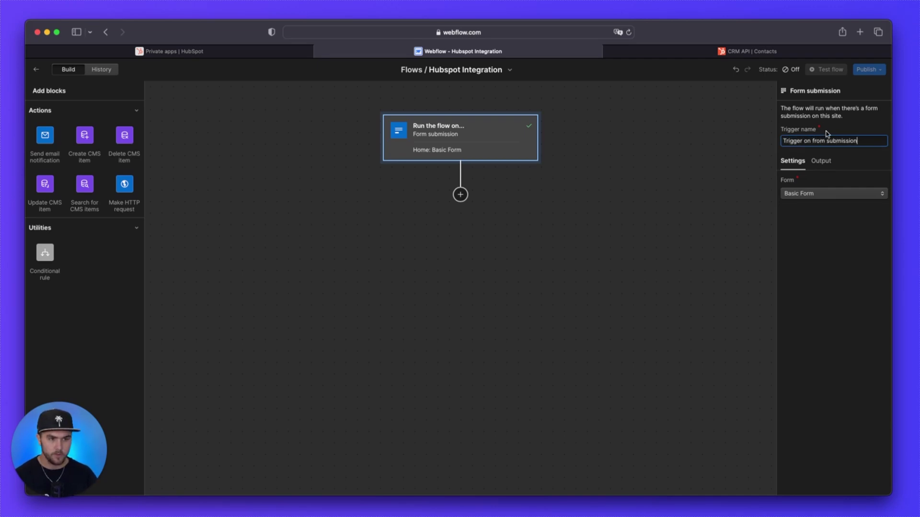
{"action": "key", "text": "Return"}
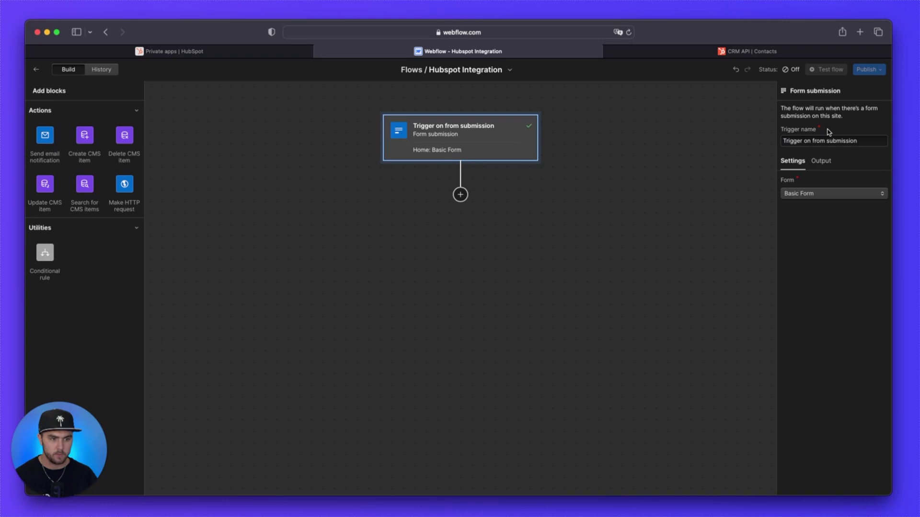
Step: Add a Make HTTP request step after the trigger, named 'Post to Hubspot'
{"action": "left_click", "coordinate": [462, 195]}
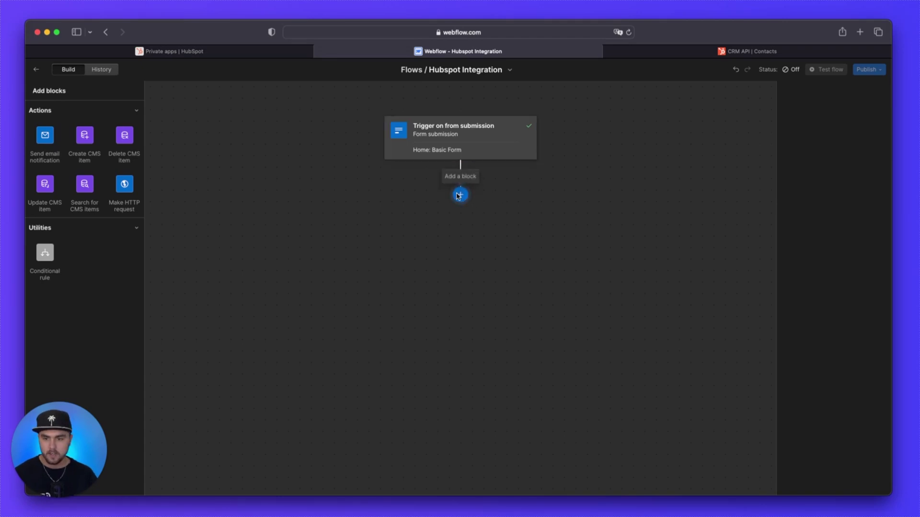
{"action": "left_click", "coordinate": [129, 188]}
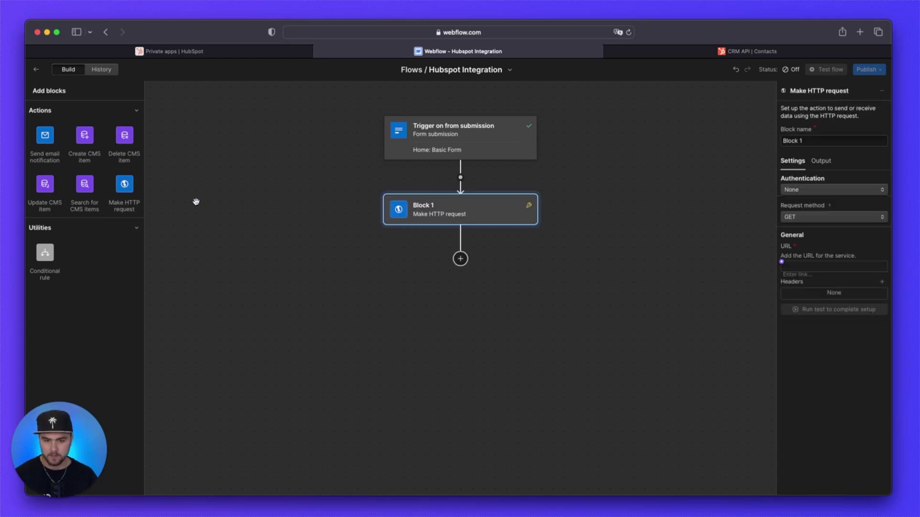
{"action": "triple_click", "coordinate": [800, 141]}
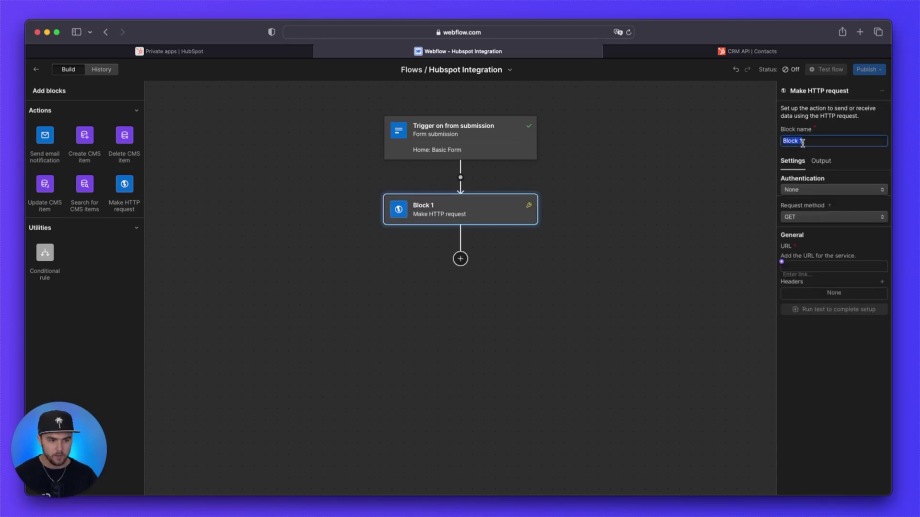
{"action": "type", "text": "Post to "}
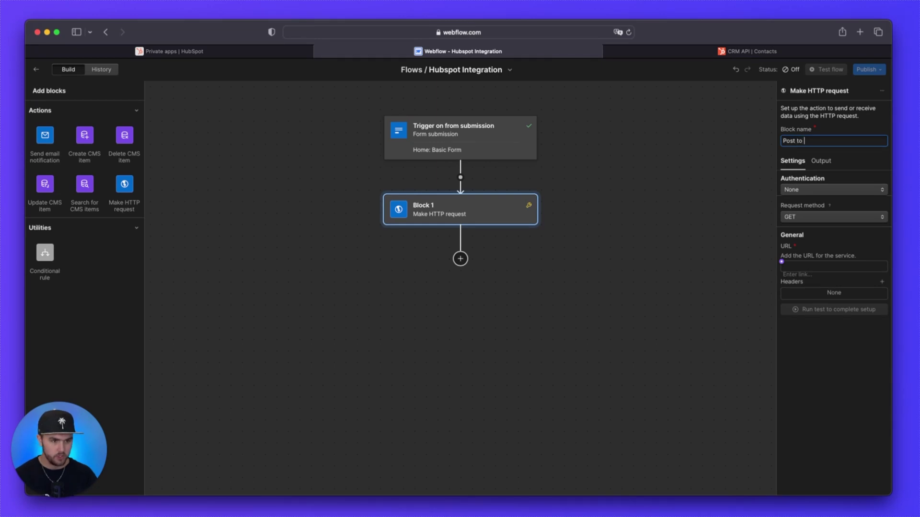
{"action": "type", "text": "Hubspot"}
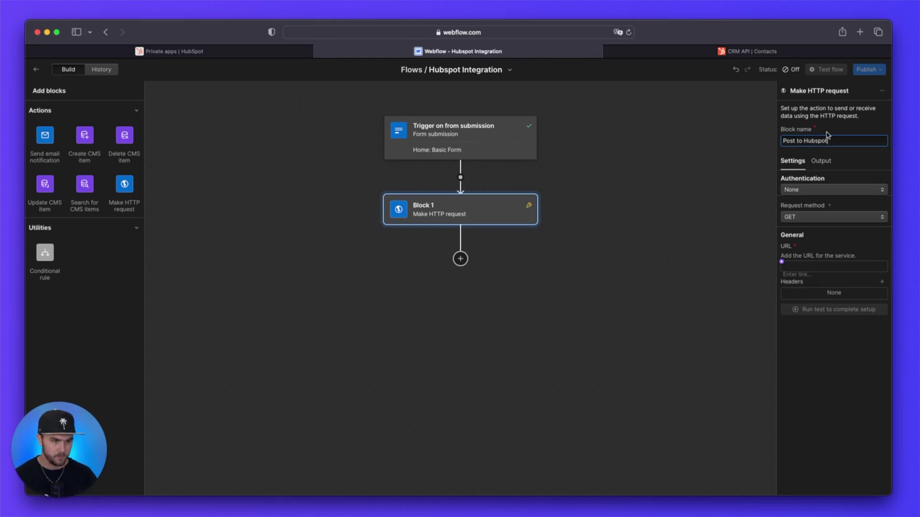
{"action": "key", "text": "Return"}
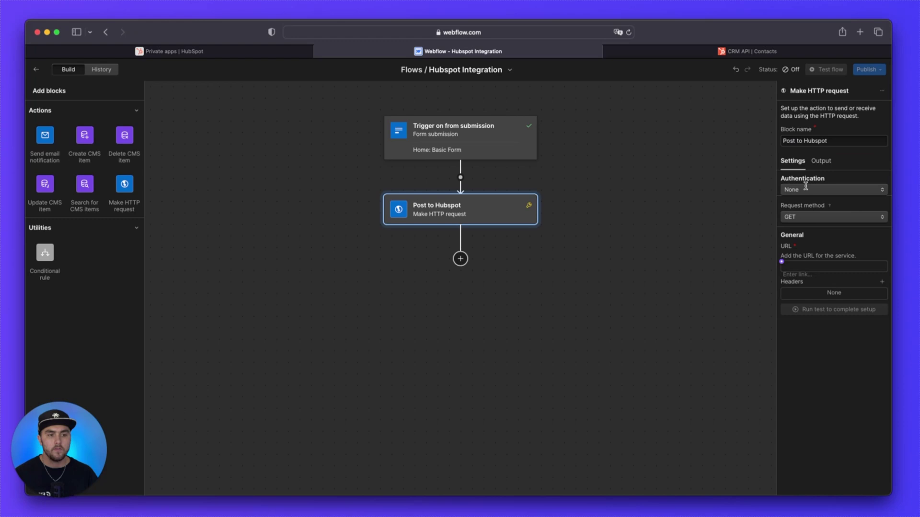
Step: Authenticate the request with an API token sent in an 'Authorization' header
{"action": "left_click", "coordinate": [806, 191]}
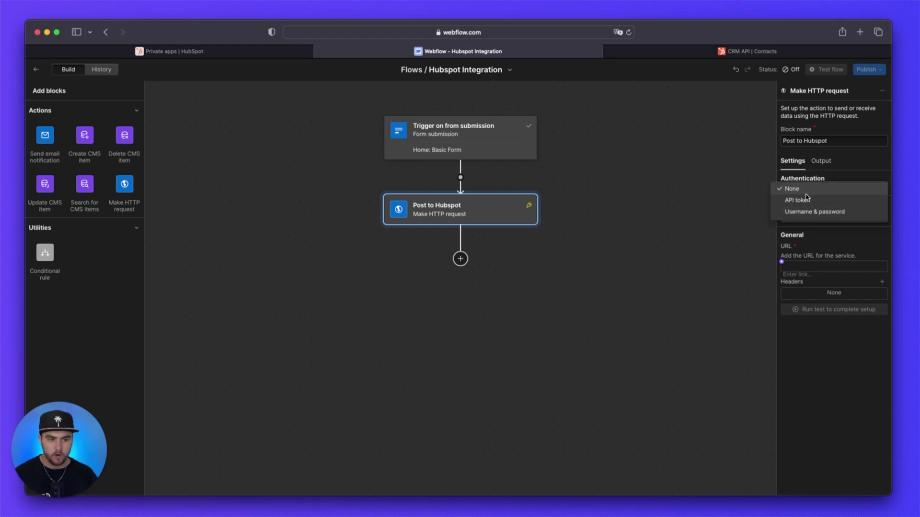
{"action": "left_click", "coordinate": [807, 200]}
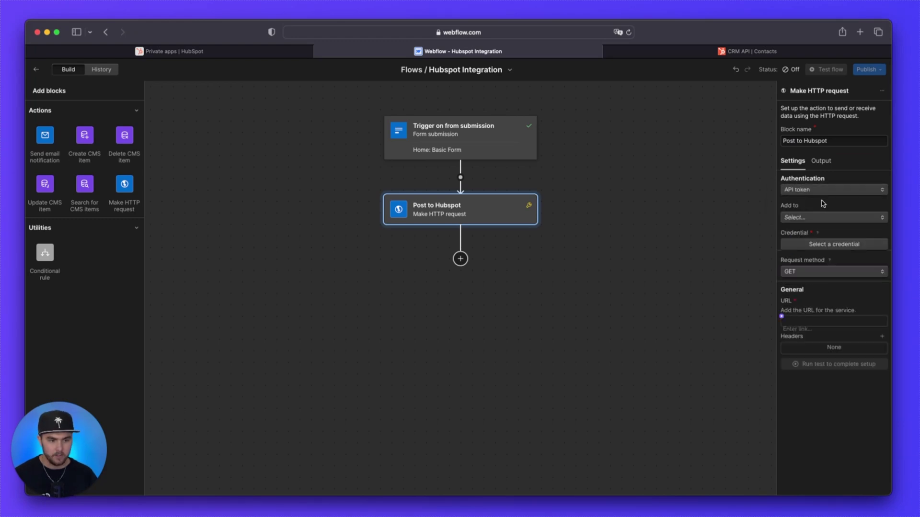
{"action": "left_click", "coordinate": [801, 217]}
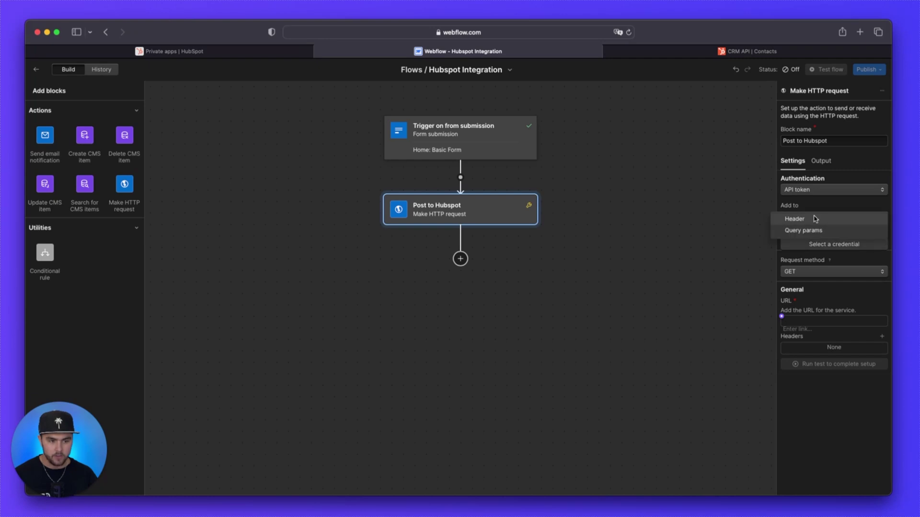
{"action": "left_click", "coordinate": [815, 222]}
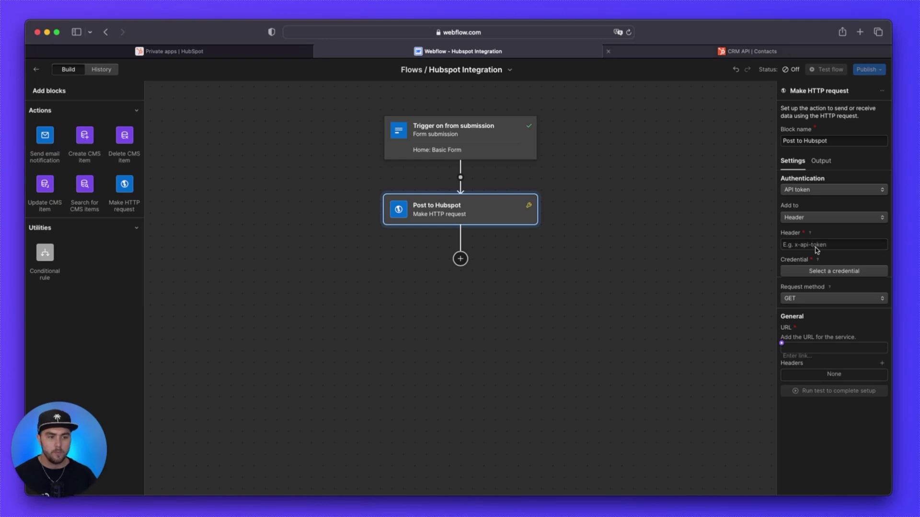
{"action": "left_click", "coordinate": [814, 245]}
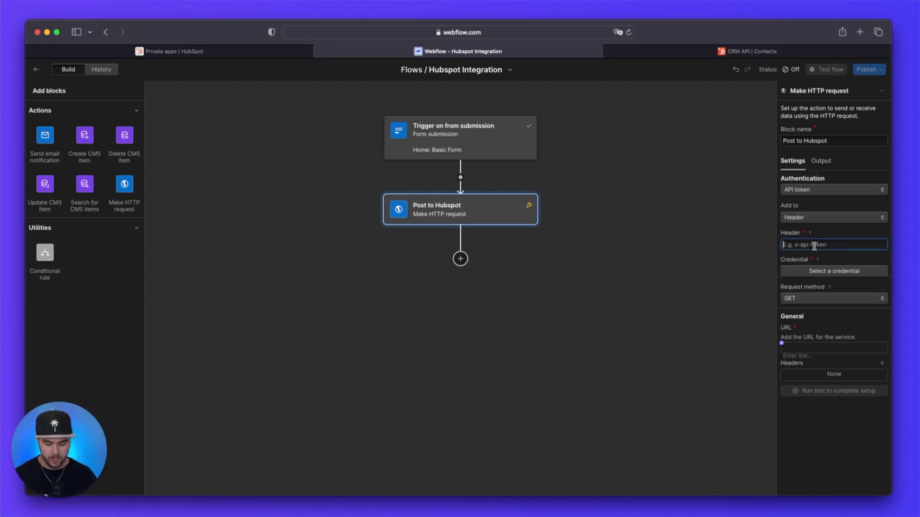
{"action": "type", "text": "Authoriza"}
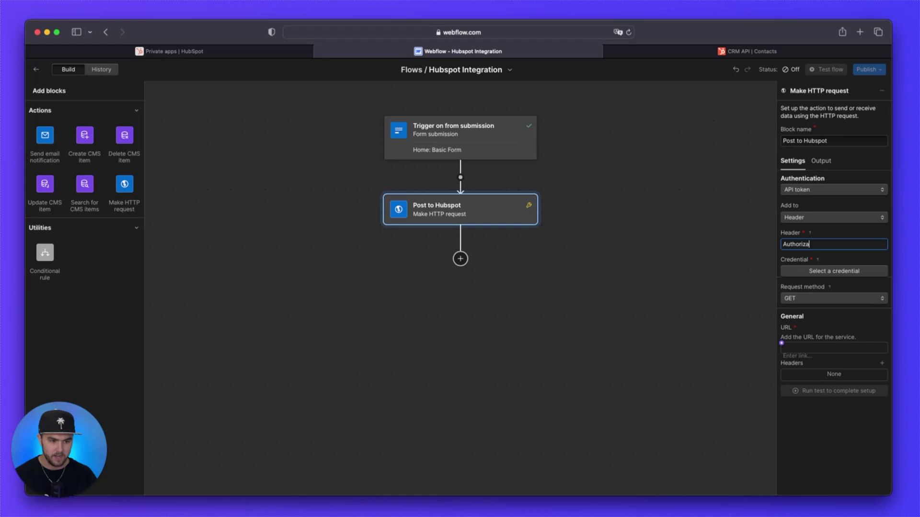
{"action": "type", "text": "tion"}
{"action": "left_click", "coordinate": [825, 239]}
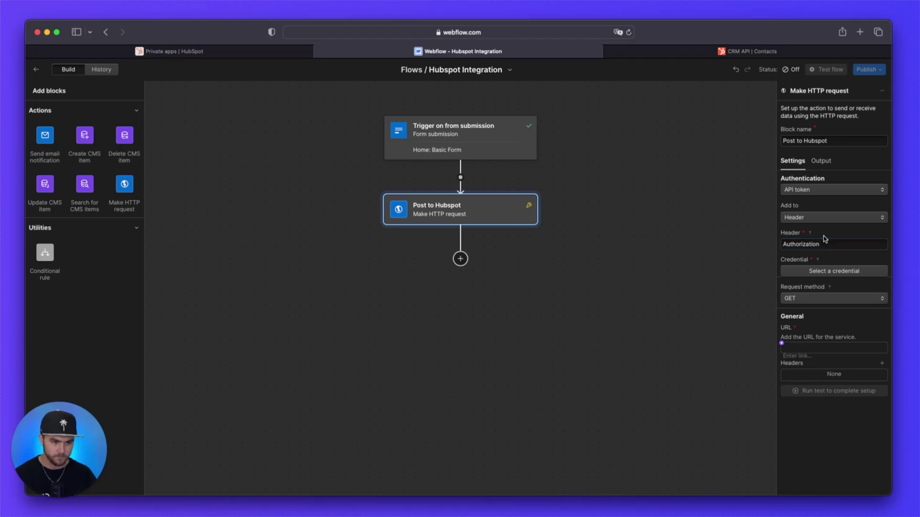
Step: Start a new credential named 'Hubspot Token' and switch to HubSpot's private app page
{"action": "left_click", "coordinate": [803, 274]}
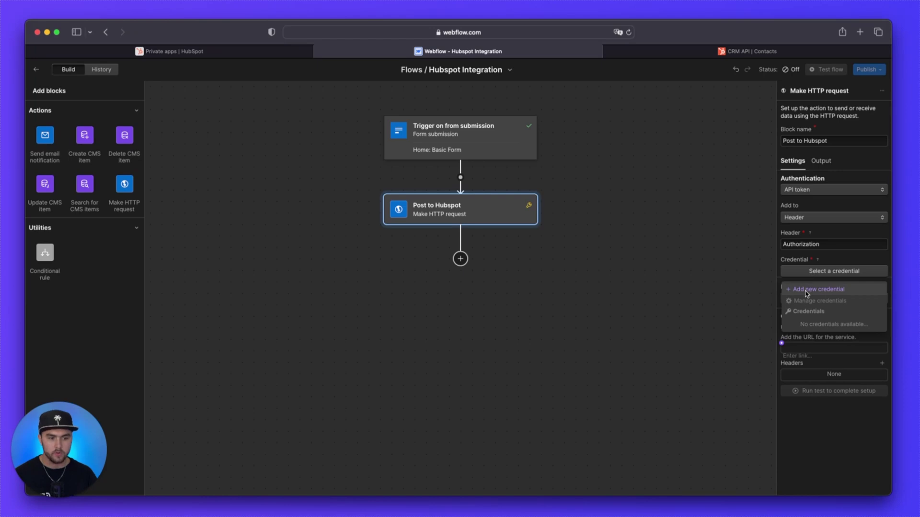
{"action": "left_click", "coordinate": [807, 292]}
{"action": "left_click", "coordinate": [389, 196]}
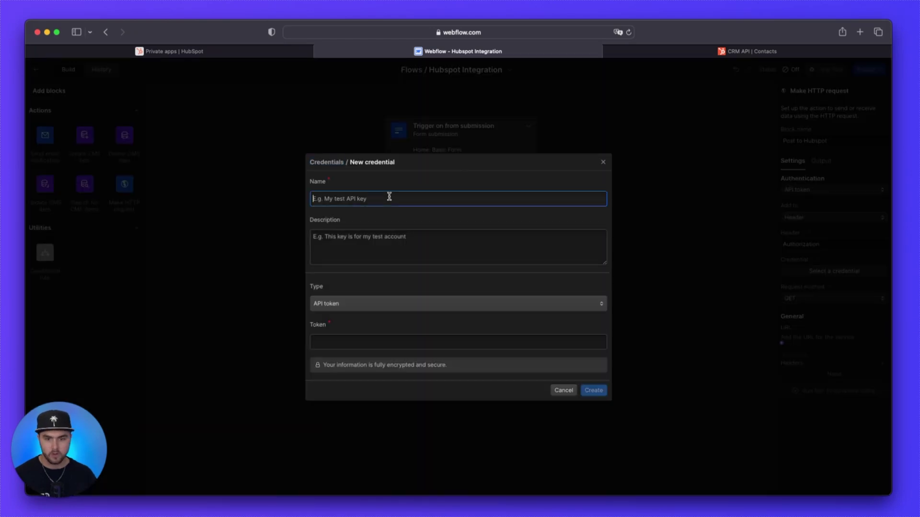
{"action": "type", "text": "Hubspot"}
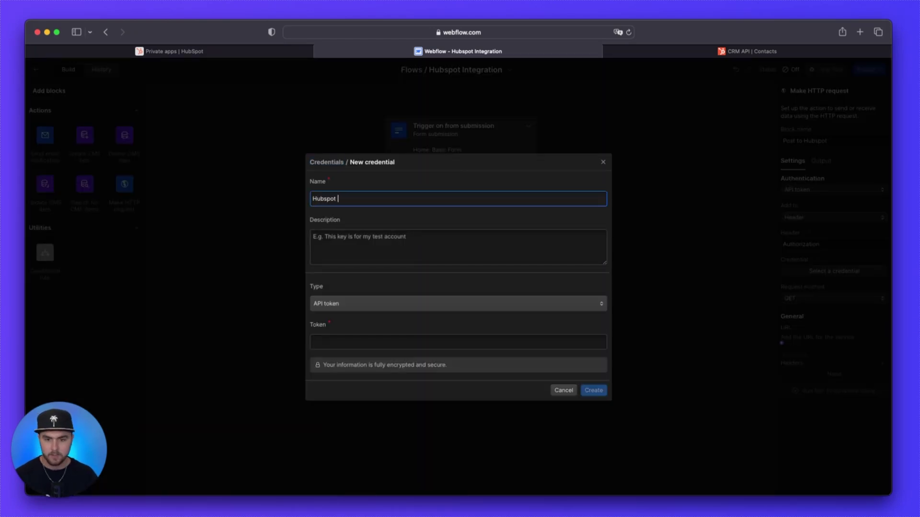
{"action": "type", "text": " Token"}
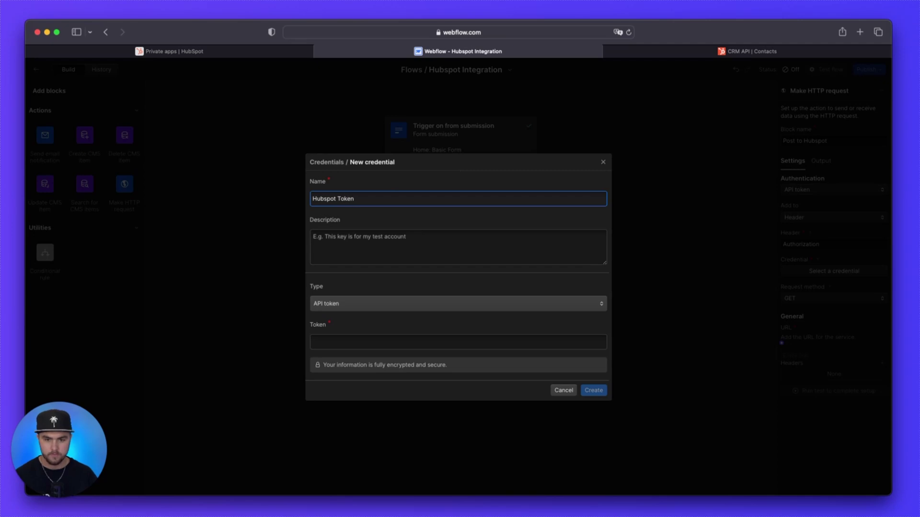
{"action": "left_click", "coordinate": [411, 208]}
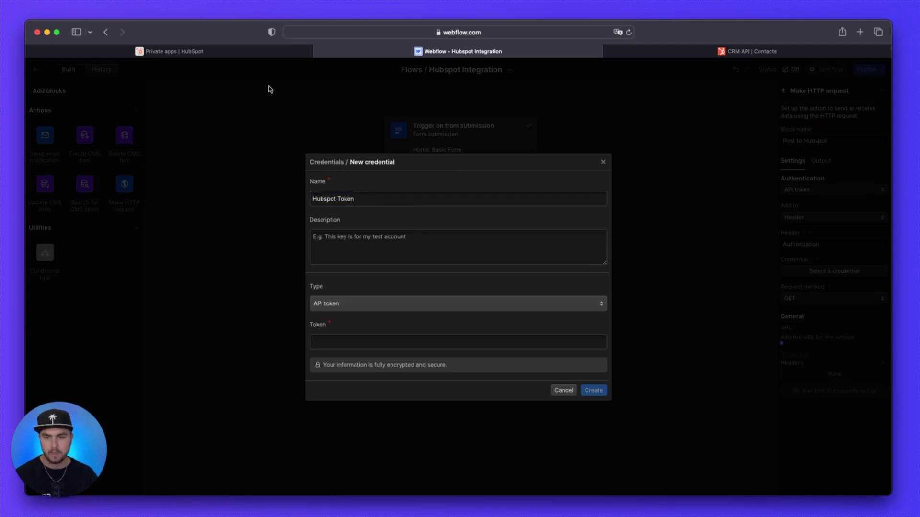
{"action": "left_click", "coordinate": [228, 53]}
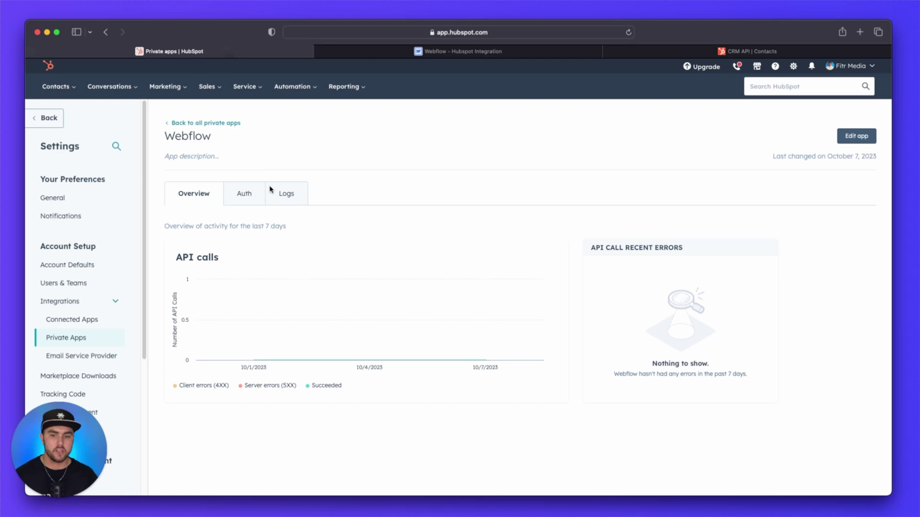
Step: Reveal and copy the Webflow app's access token from the Auth tab, then return to Webflow
{"action": "left_click", "coordinate": [244, 196]}
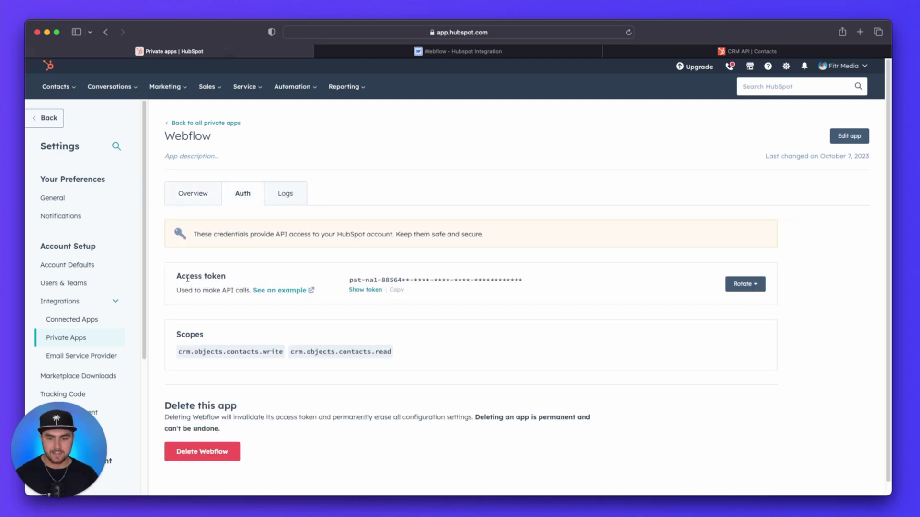
{"action": "left_click", "coordinate": [365, 293]}
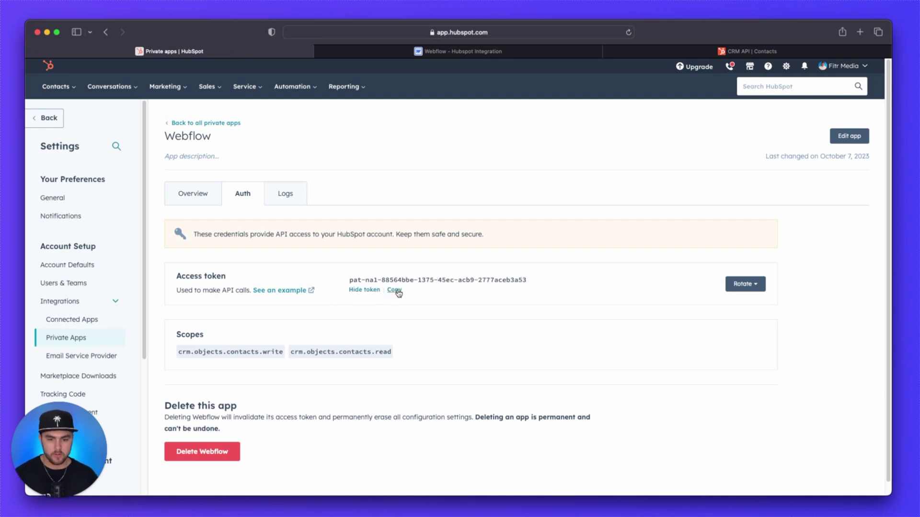
{"action": "left_click", "coordinate": [396, 291]}
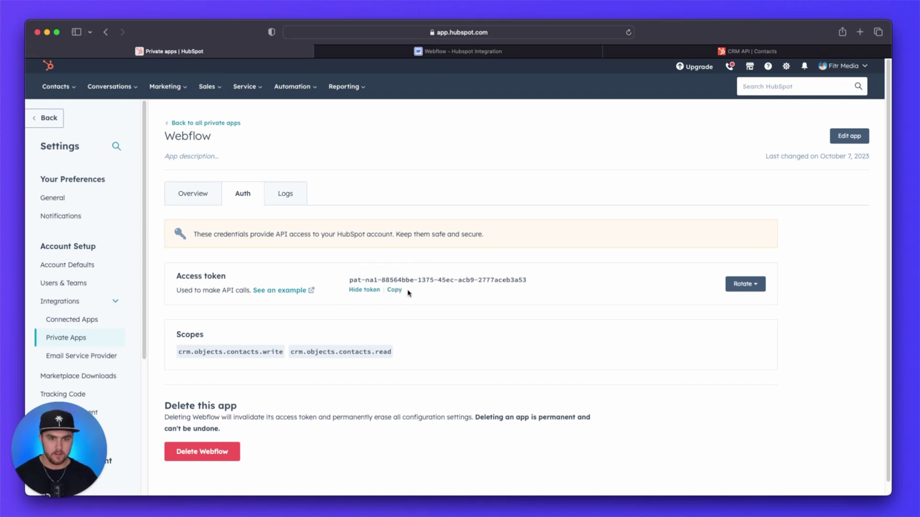
{"action": "left_click", "coordinate": [475, 52]}
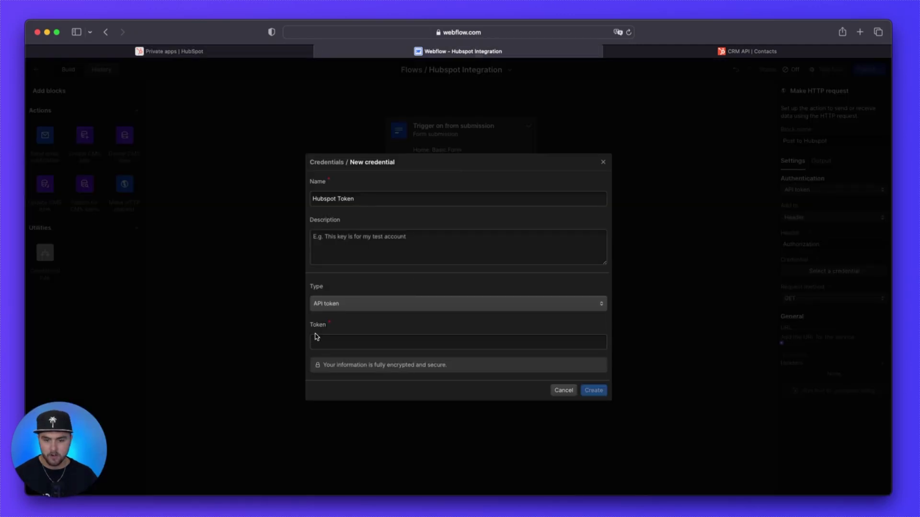
Step: Save the credential with 'Bearer' plus the pasted token, and set the request method to POST
{"action": "left_click", "coordinate": [372, 342]}
{"action": "type", "text": "Bearer"}
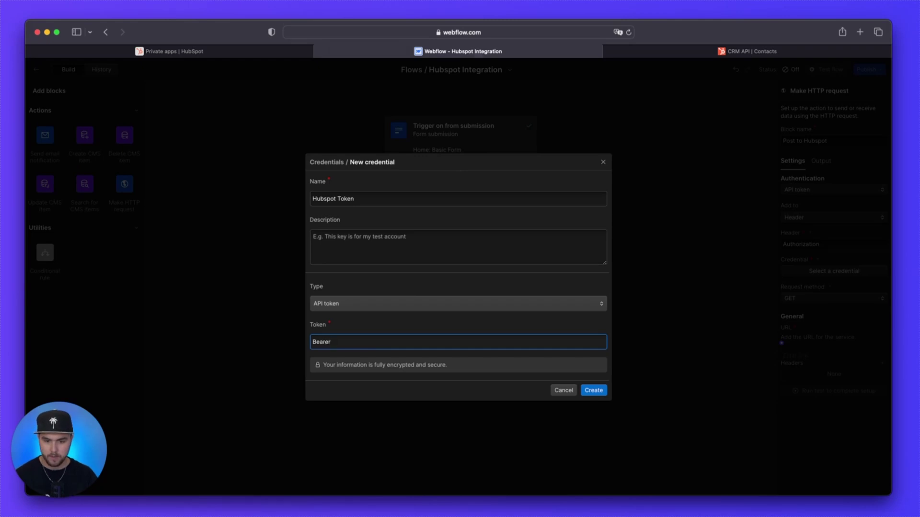
{"action": "key", "text": "super+v"}
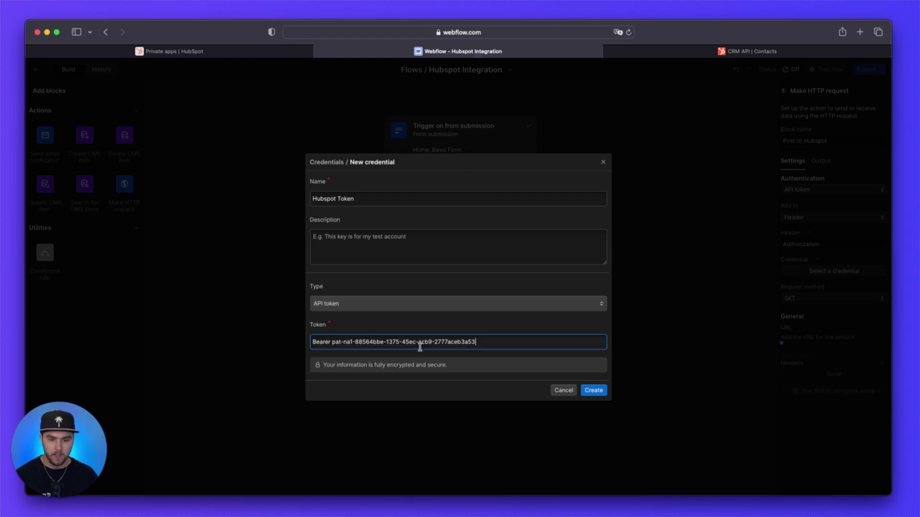
{"action": "left_click", "coordinate": [594, 391]}
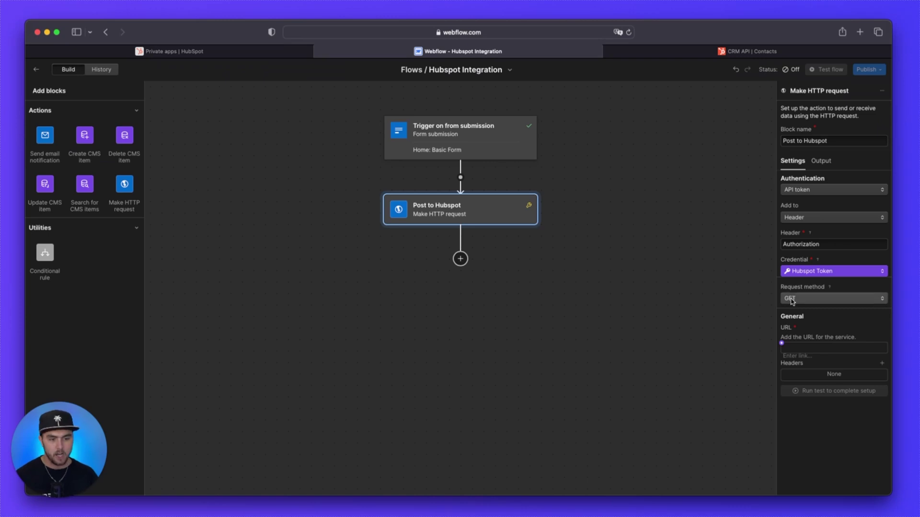
{"action": "left_click", "coordinate": [828, 301]}
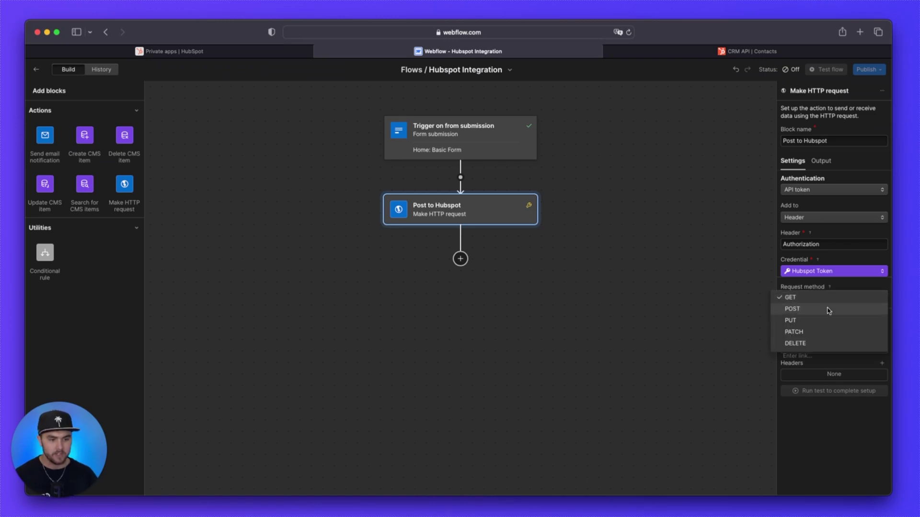
{"action": "left_click", "coordinate": [829, 310]}
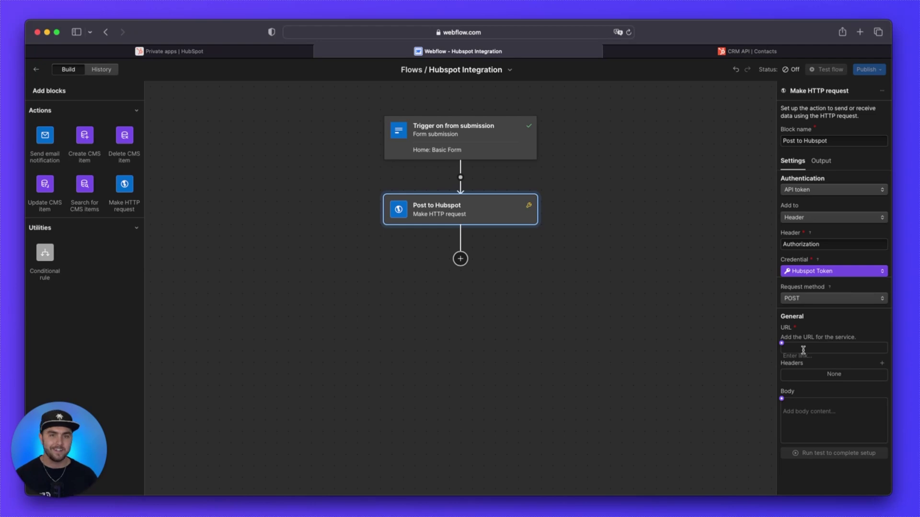
{"action": "left_click", "coordinate": [752, 50]}
{"action": "scroll", "coordinate": [693, 254], "scroll_direction": "down", "scroll_amount": 3}
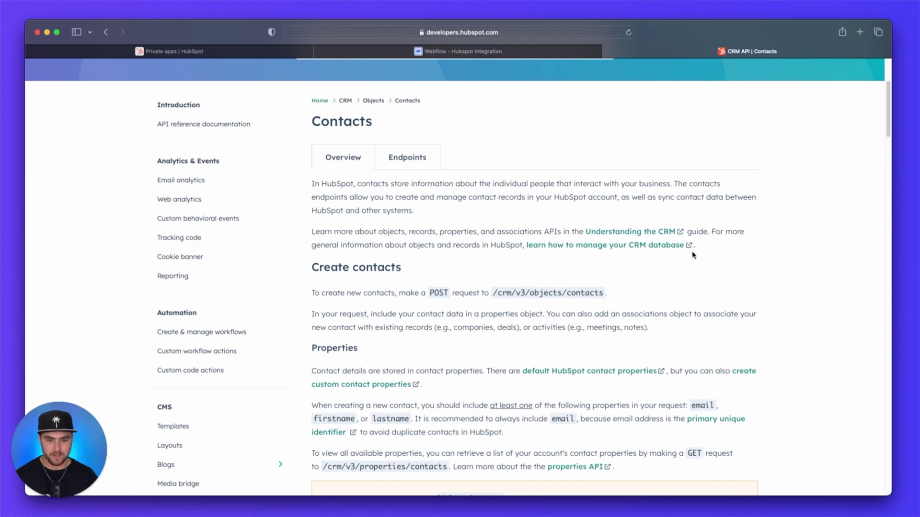
{"action": "left_click", "coordinate": [401, 164]}
{"action": "scroll", "coordinate": [800, 228], "scroll_direction": "down", "scroll_amount": 1}
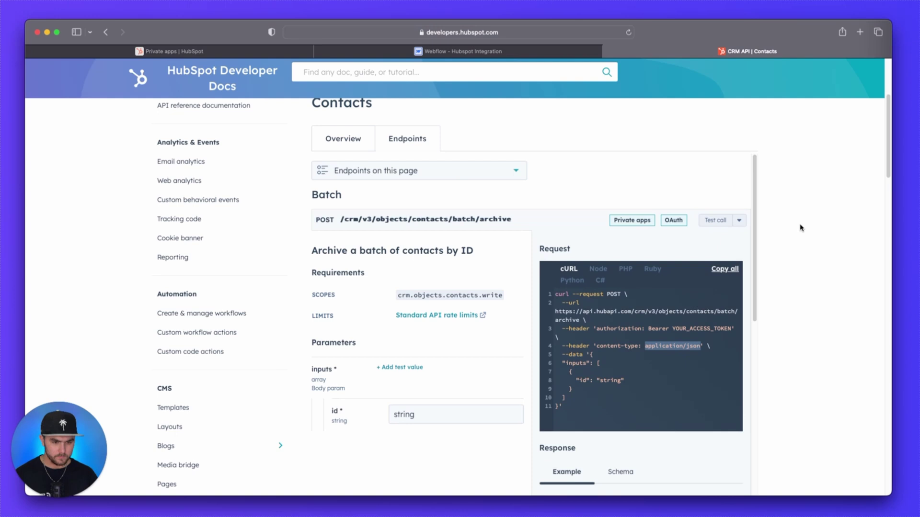
{"action": "scroll", "coordinate": [800, 227], "scroll_direction": "down", "scroll_amount": 1}
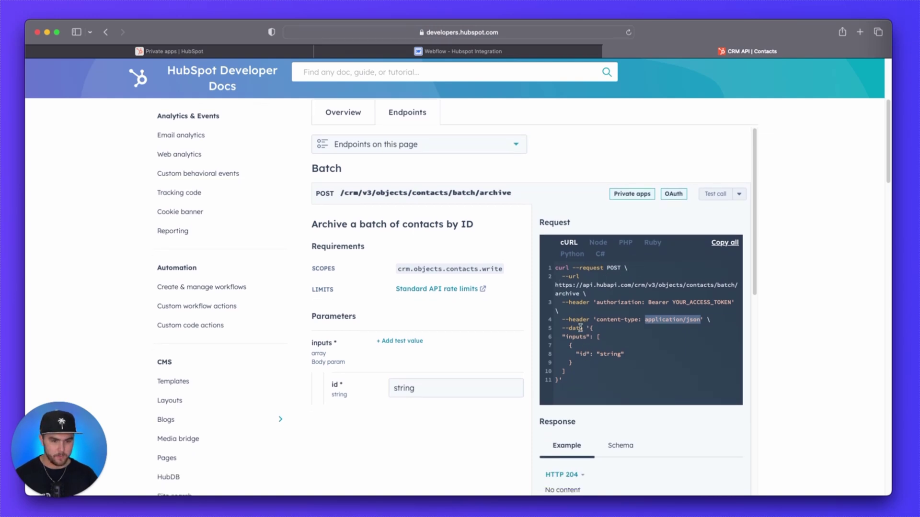
{"action": "left_click", "coordinate": [556, 284]}
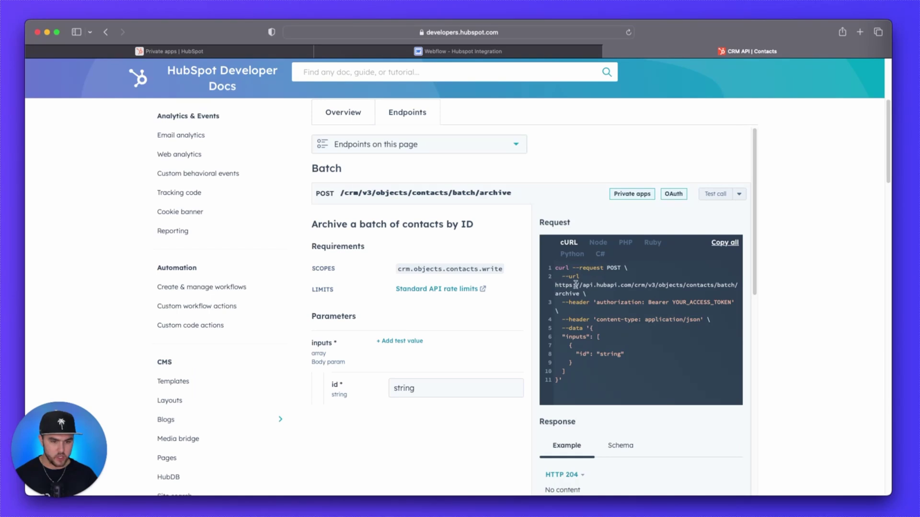
{"action": "left_click_drag", "start_coordinate": [575, 286], "coordinate": [715, 287]}
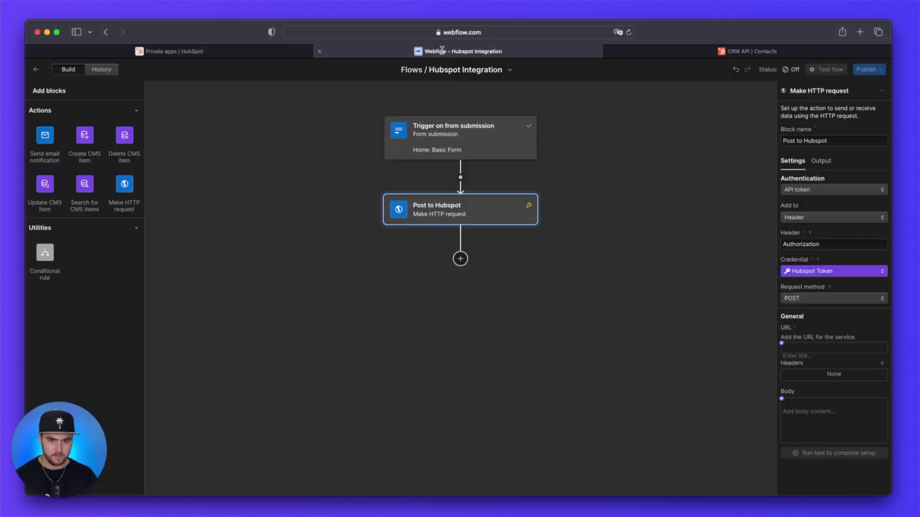
{"action": "left_click", "coordinate": [442, 52]}
{"action": "left_click", "coordinate": [812, 348]}
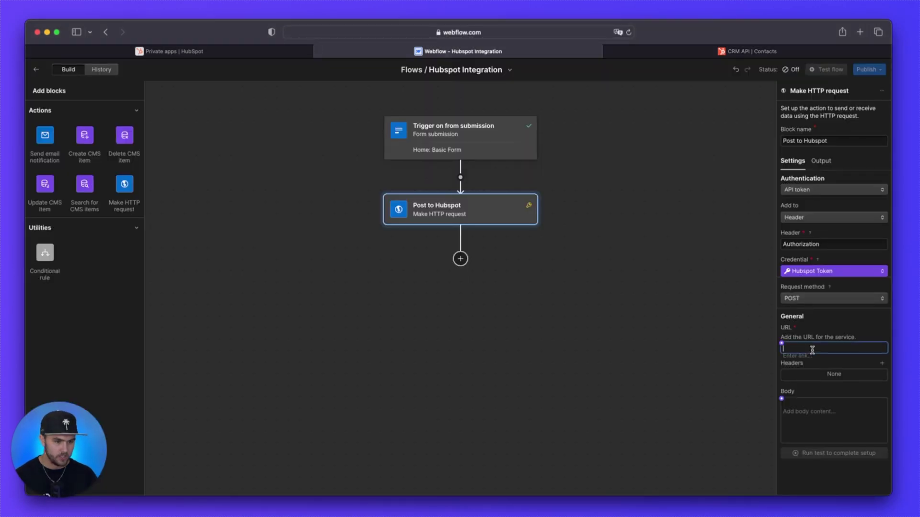
{"action": "key", "text": "super+v"}
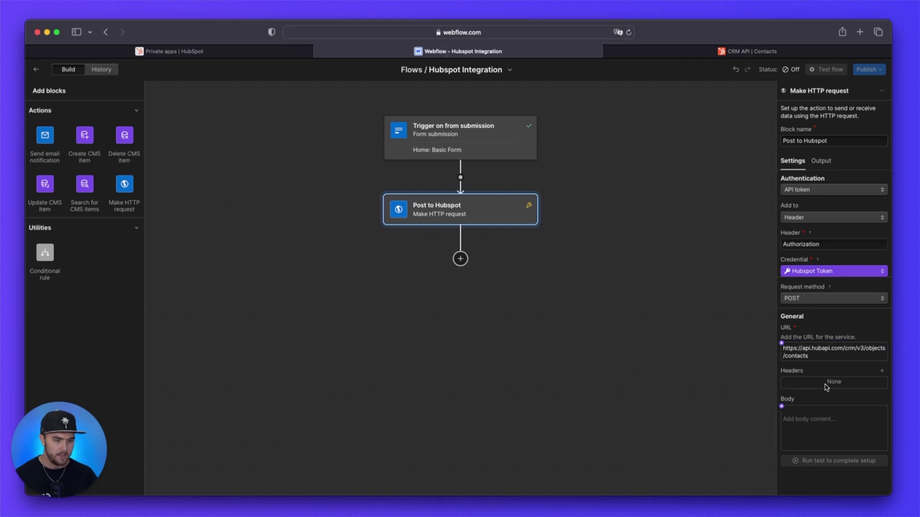
Step: Add a 'content-type: application/json' request header, copying name and value from the docs sample
{"action": "left_click", "coordinate": [882, 371]}
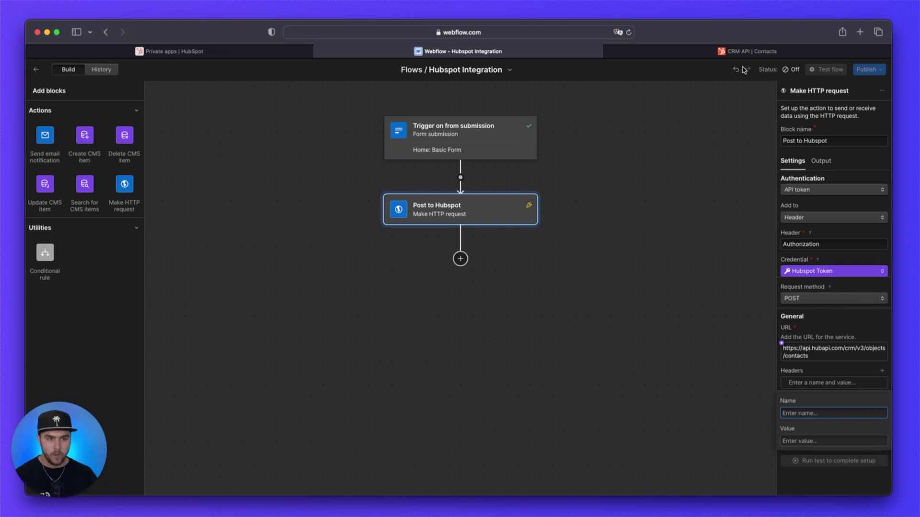
{"action": "left_click", "coordinate": [743, 51]}
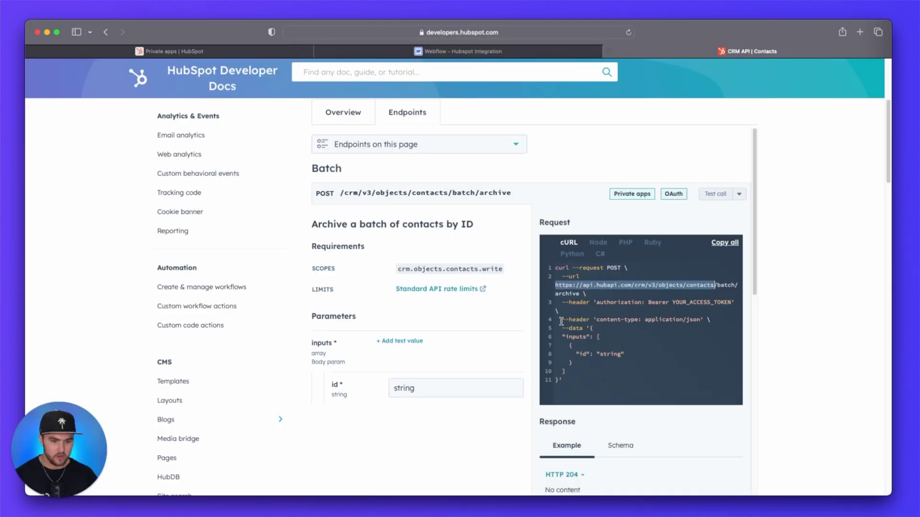
{"action": "left_click_drag", "start_coordinate": [562, 320], "coordinate": [638, 320]}
{"action": "left_click", "coordinate": [596, 320]}
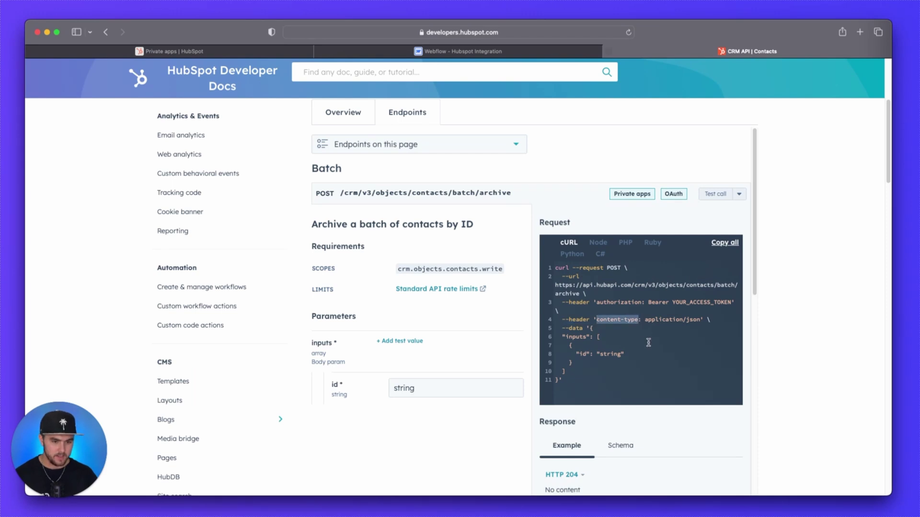
{"action": "left_click", "coordinate": [526, 53]}
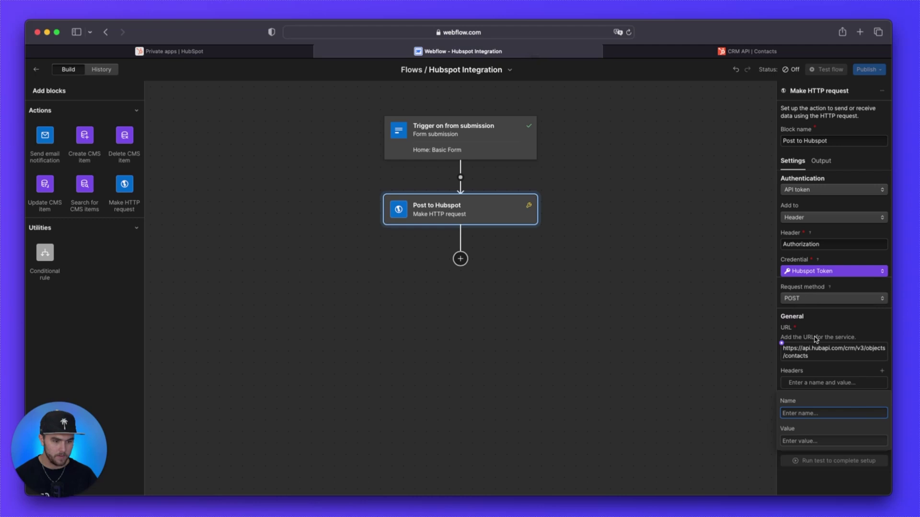
{"action": "key", "text": "super+v"}
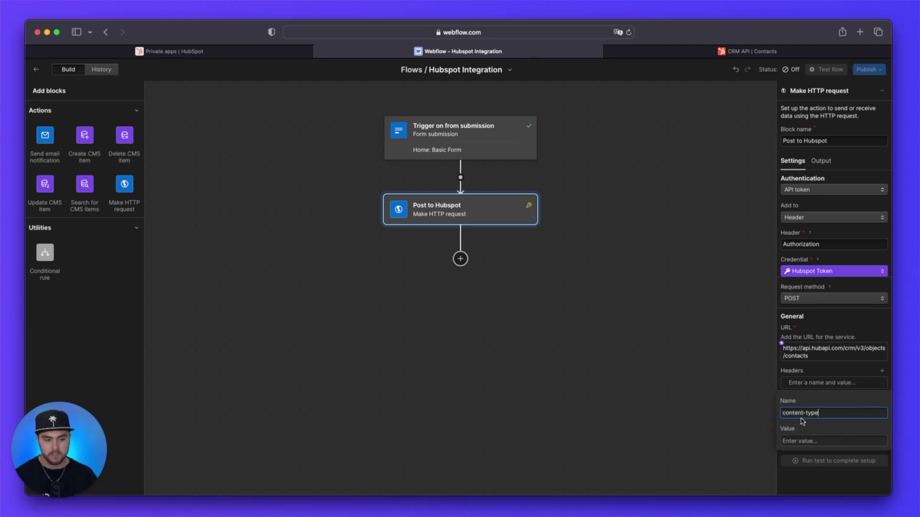
{"action": "left_click", "coordinate": [753, 51]}
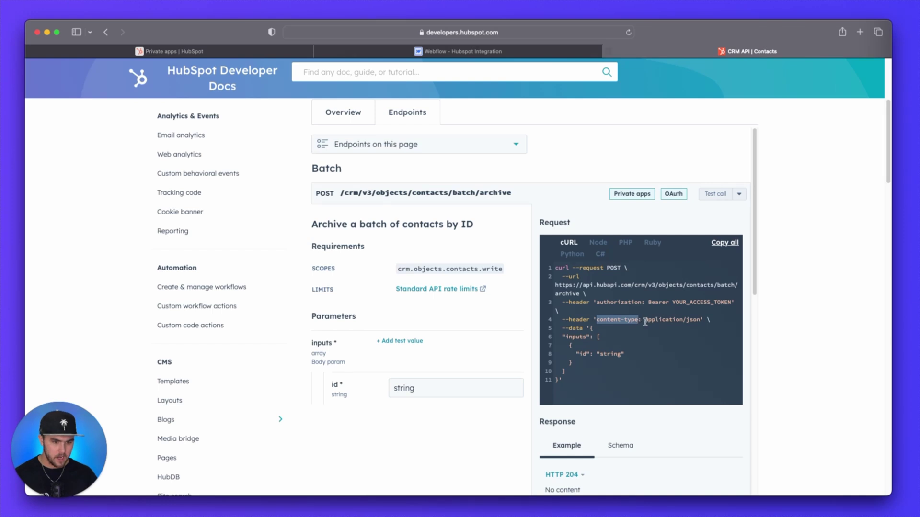
{"action": "left_click_drag", "start_coordinate": [645, 320], "coordinate": [703, 320]}
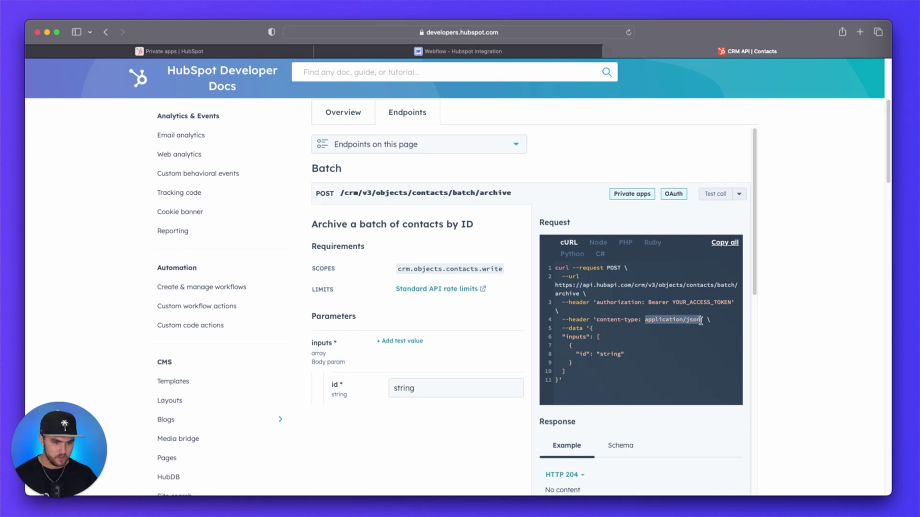
{"action": "left_click", "coordinate": [496, 55]}
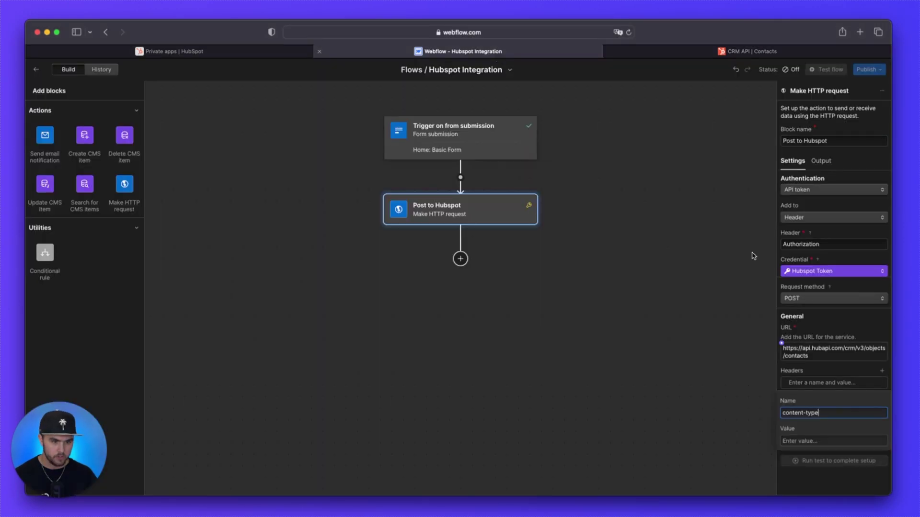
{"action": "left_click", "coordinate": [825, 411]}
{"action": "left_click", "coordinate": [810, 440]}
{"action": "key", "text": "super+v"}
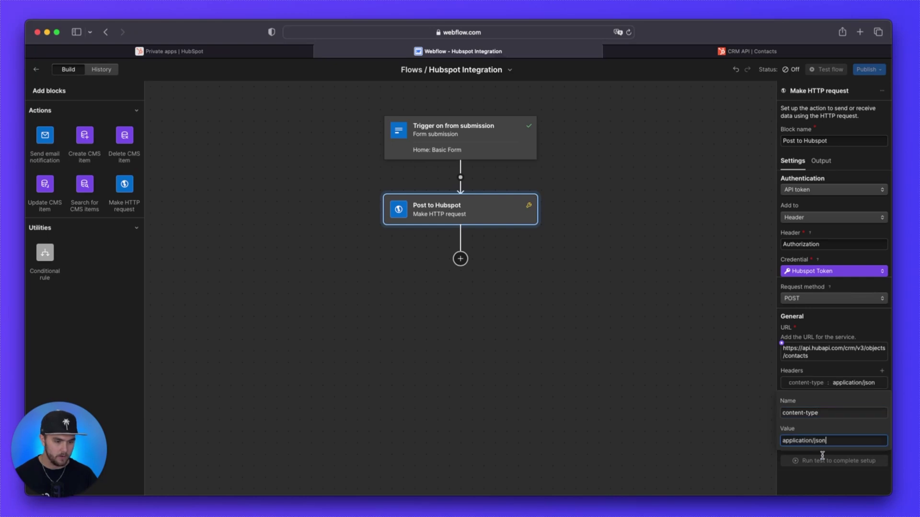
{"action": "left_click", "coordinate": [824, 461]}
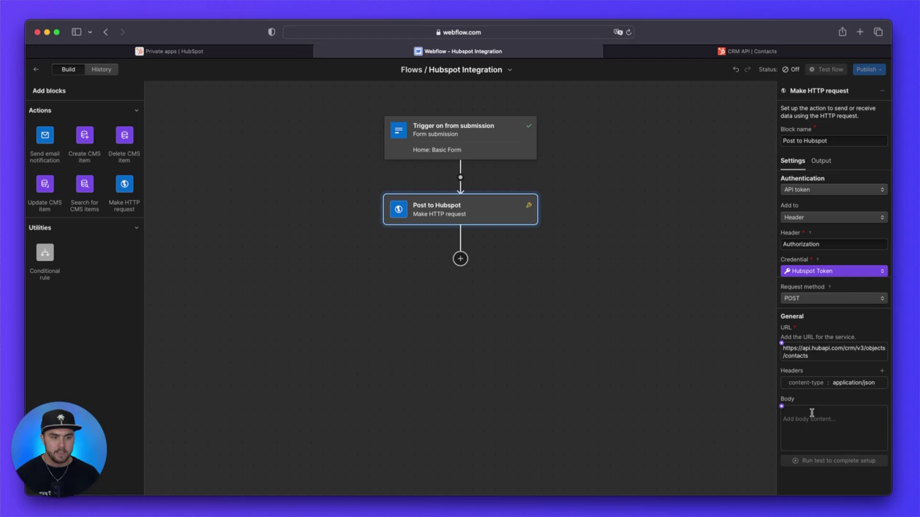
Step: Select the example contact-creation JSON body in HubSpot's Contacts API overview
{"action": "left_click", "coordinate": [780, 51]}
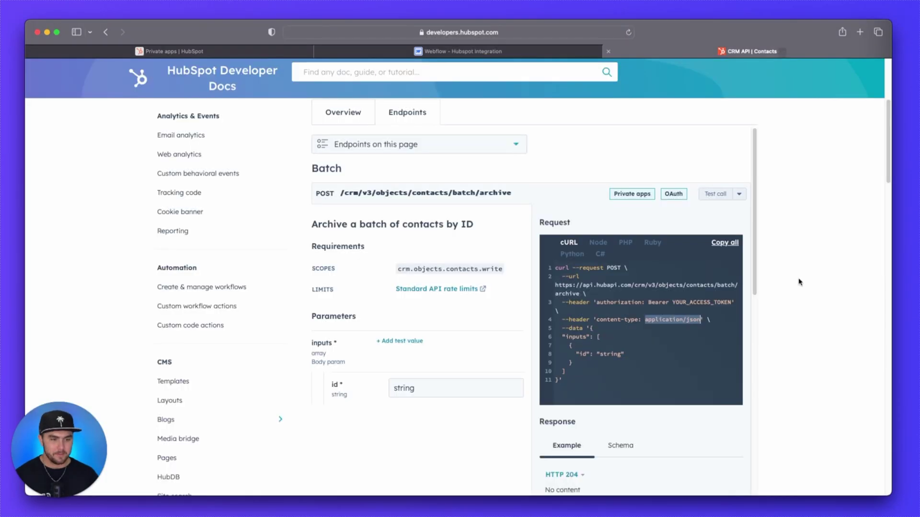
{"action": "left_click", "coordinate": [352, 118]}
{"action": "scroll", "coordinate": [777, 237], "scroll_direction": "down", "scroll_amount": 5}
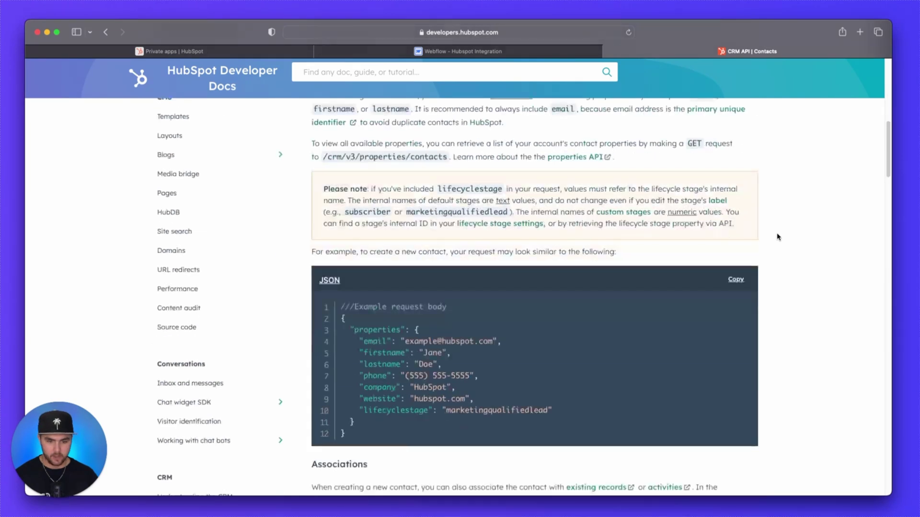
{"action": "scroll", "coordinate": [777, 237], "scroll_direction": "down", "scroll_amount": 3}
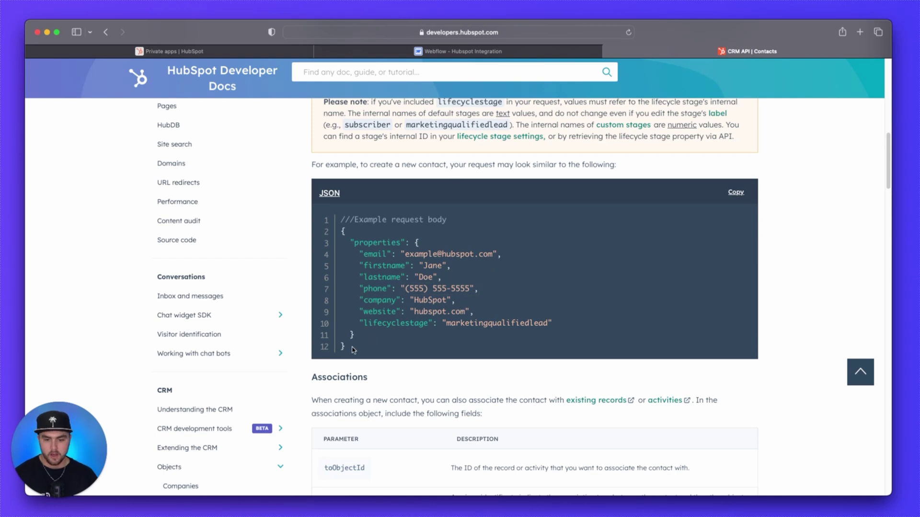
{"action": "left_click_drag", "start_coordinate": [353, 351], "coordinate": [338, 236]}
{"action": "key", "text": "super+c"}
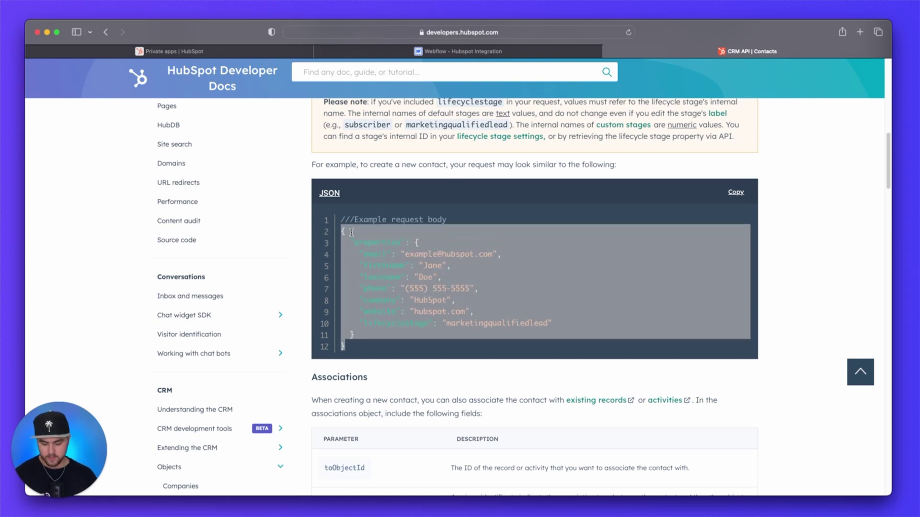
Step: Paste the example contact JSON into the Post to Hubspot body and delete the phone through lifecyclestage properties
{"action": "left_click", "coordinate": [450, 51]}
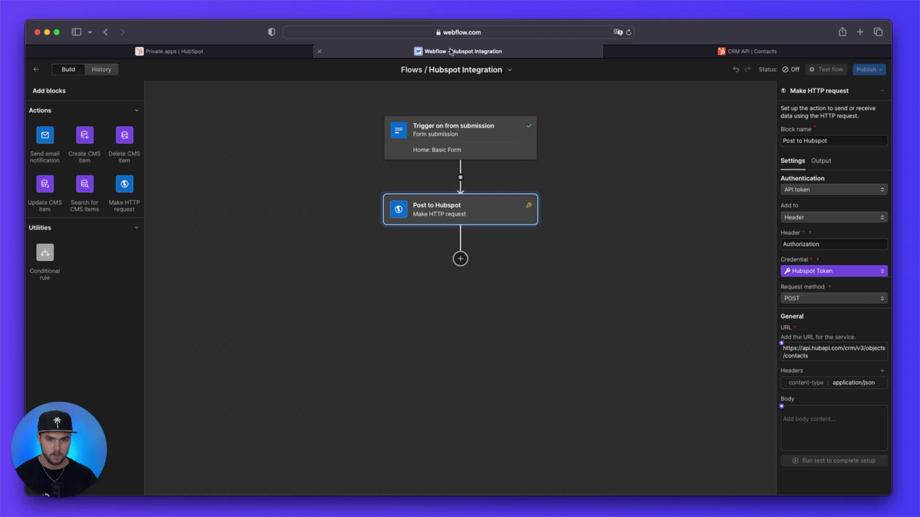
{"action": "left_click", "coordinate": [819, 425]}
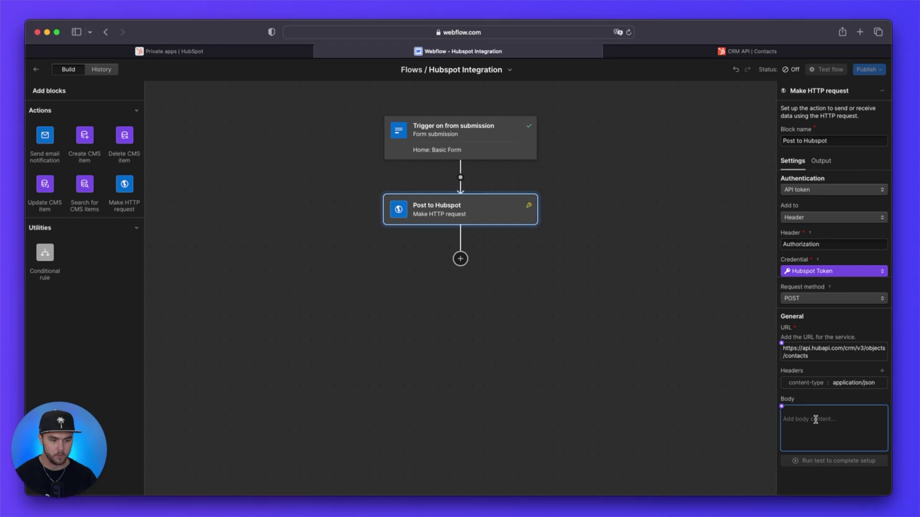
{"action": "key", "text": "super+v"}
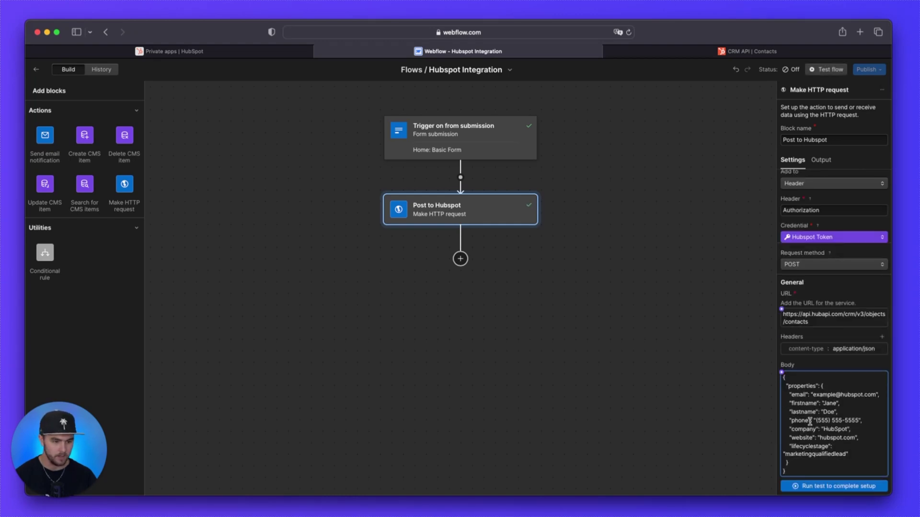
{"action": "left_click_drag", "start_coordinate": [853, 453], "coordinate": [840, 412]}
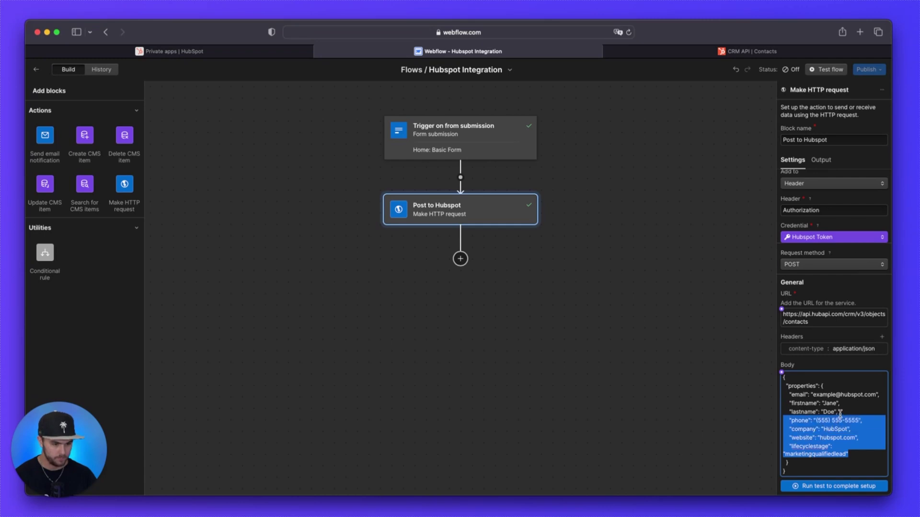
{"action": "key", "text": "BackSpace"}
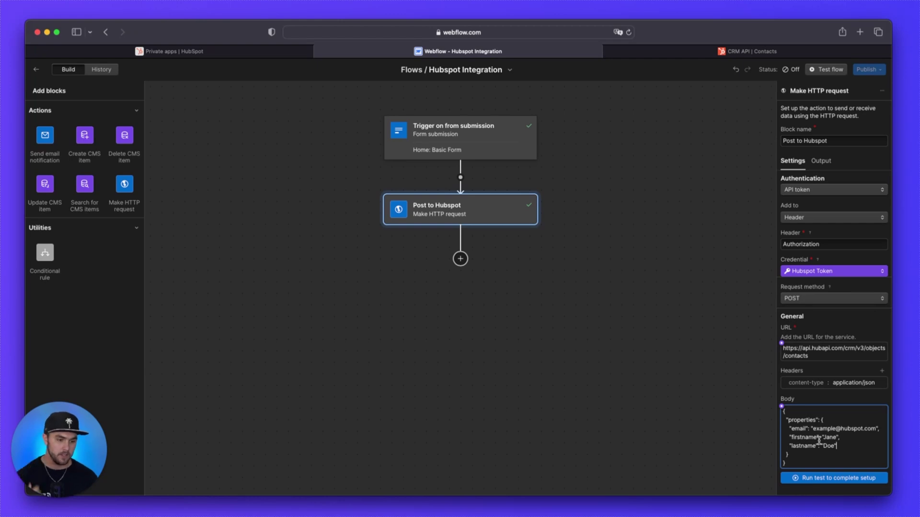
Step: Delete the sample email, first name and last name values, leaving empty quotes
{"action": "left_click_drag", "start_coordinate": [813, 428], "coordinate": [875, 430]}
{"action": "key", "text": "BackSpace"}
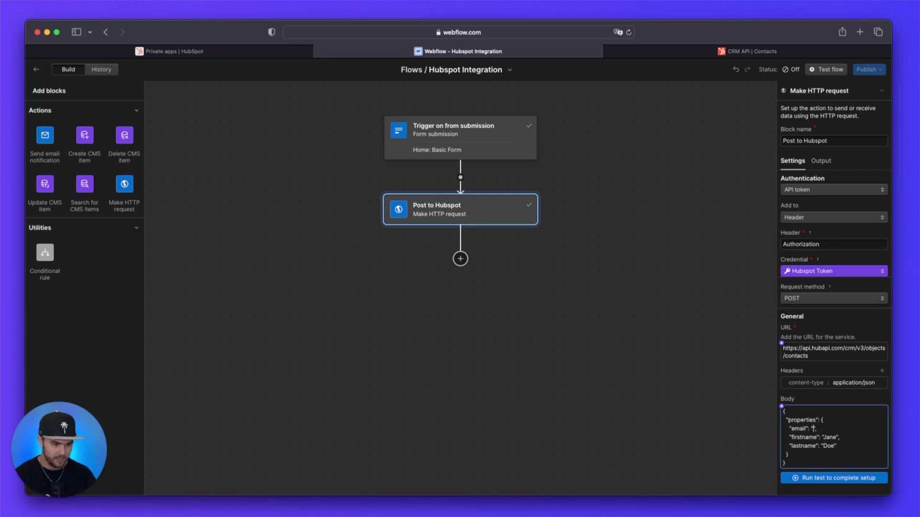
{"action": "double_click", "coordinate": [830, 437]}
{"action": "key", "text": "BackSpace"}
{"action": "double_click", "coordinate": [828, 446]}
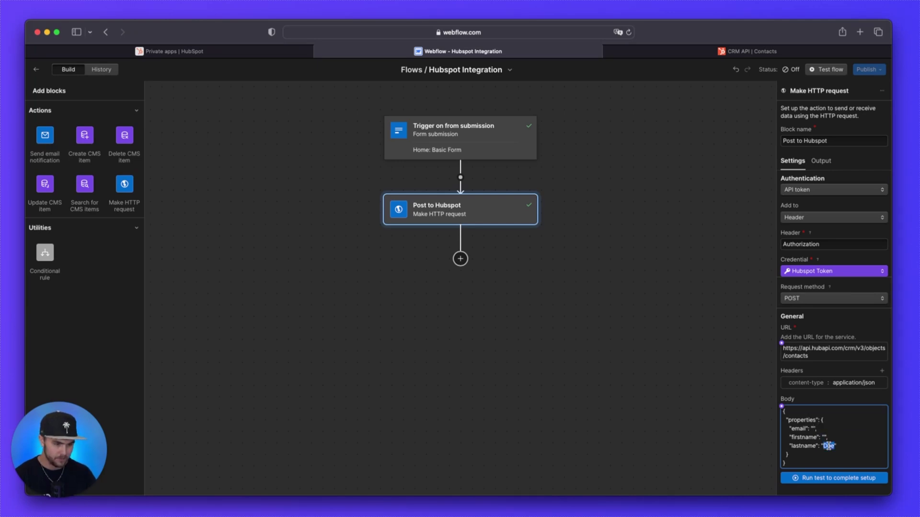
{"action": "key", "text": "BackSpace"}
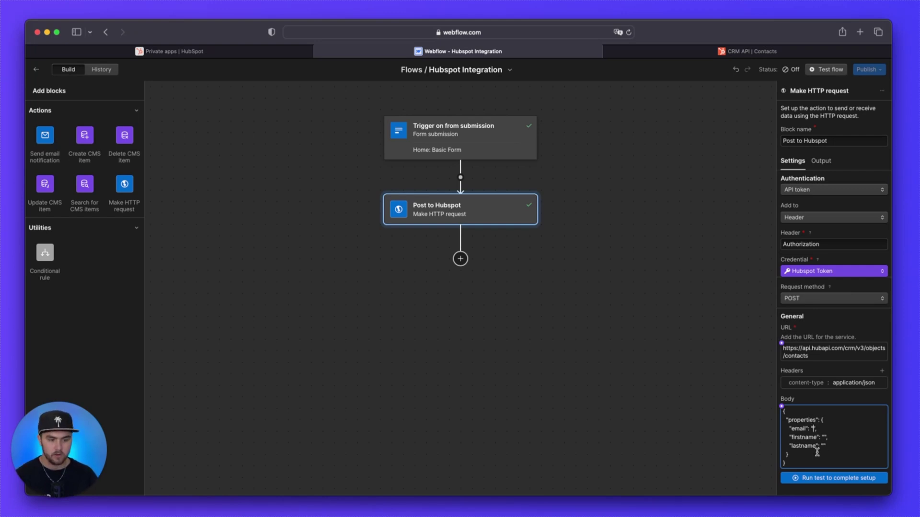
Step: Insert the form's Email variable, then remove the stray copy after the closing brace
{"action": "left_click", "coordinate": [813, 428]}
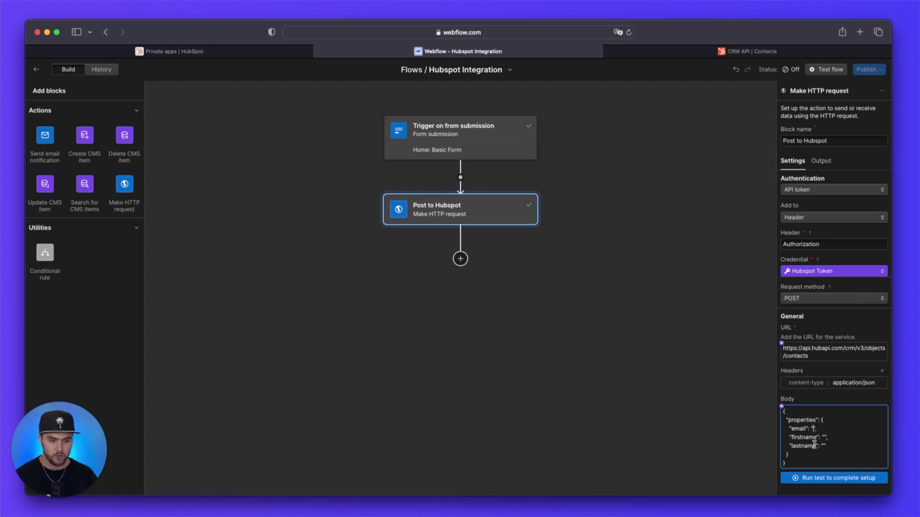
{"action": "left_click", "coordinate": [782, 407]}
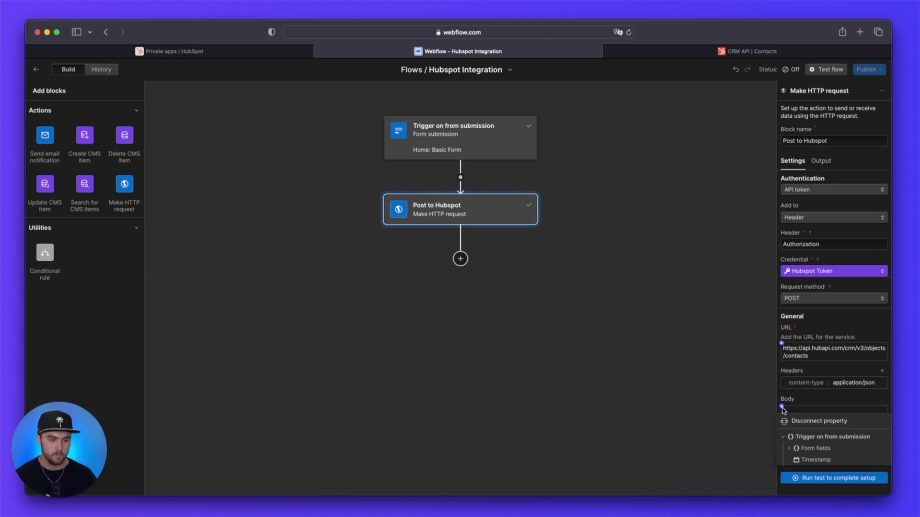
{"action": "left_click", "coordinate": [787, 449]}
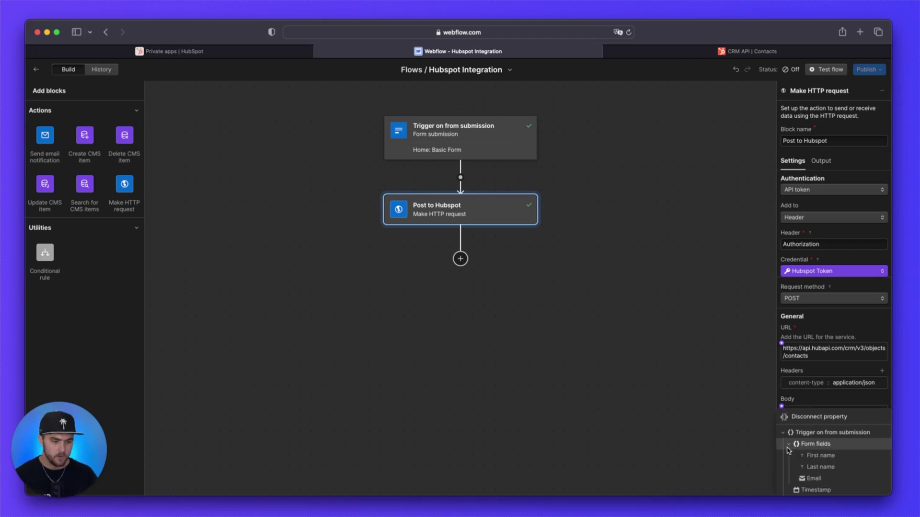
{"action": "left_click", "coordinate": [813, 480]}
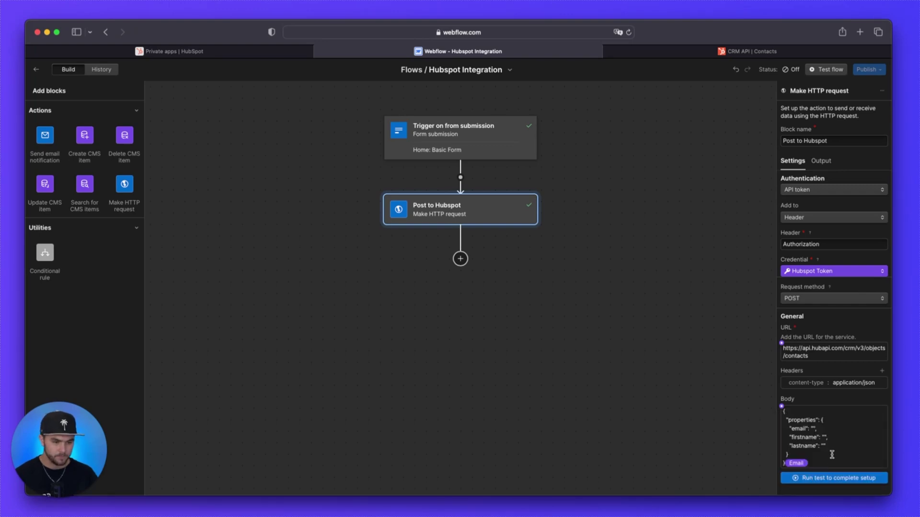
{"action": "left_click", "coordinate": [822, 461]}
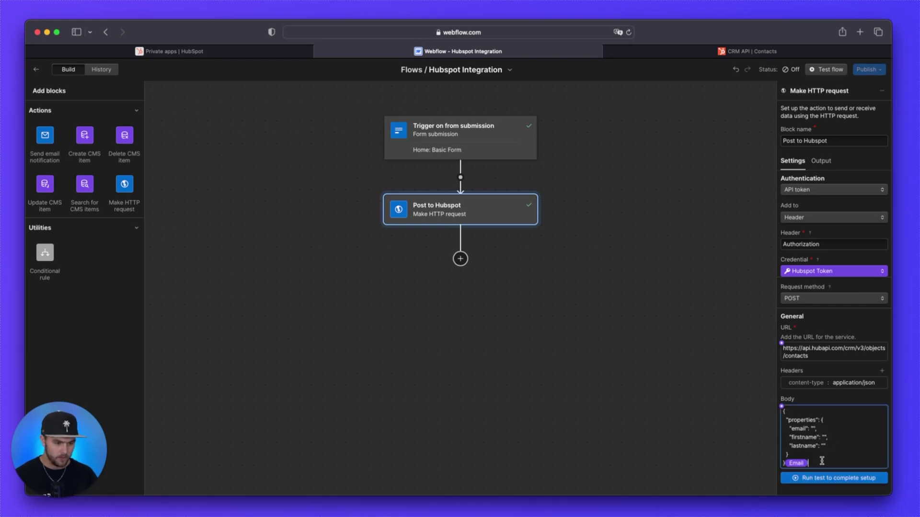
{"action": "key", "text": "BackSpace"}
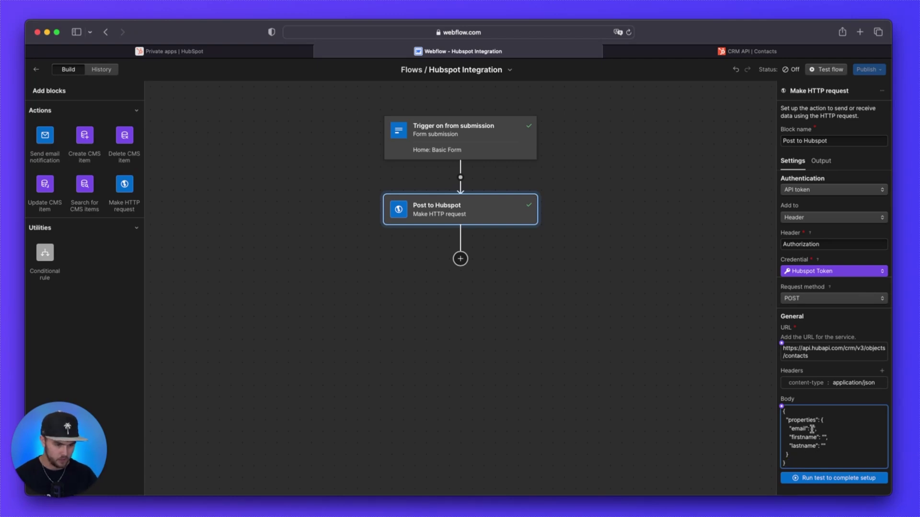
Step: Insert the form's Email field into the email value and Last name into lastname
{"action": "left_click", "coordinate": [781, 406]}
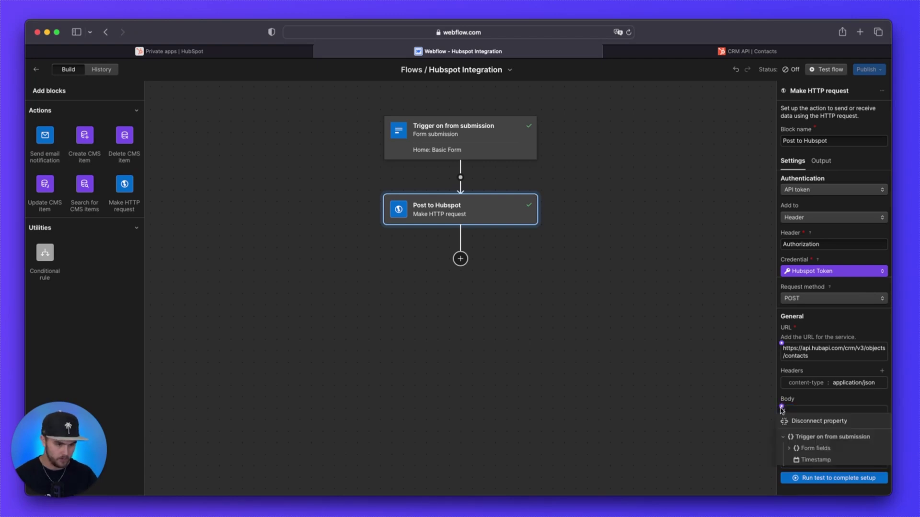
{"action": "left_click", "coordinate": [813, 450]}
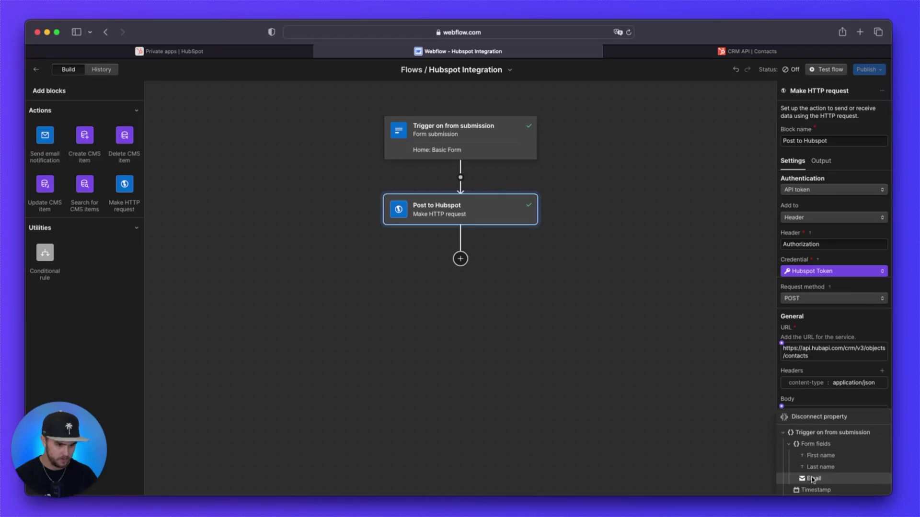
{"action": "left_click", "coordinate": [813, 479]}
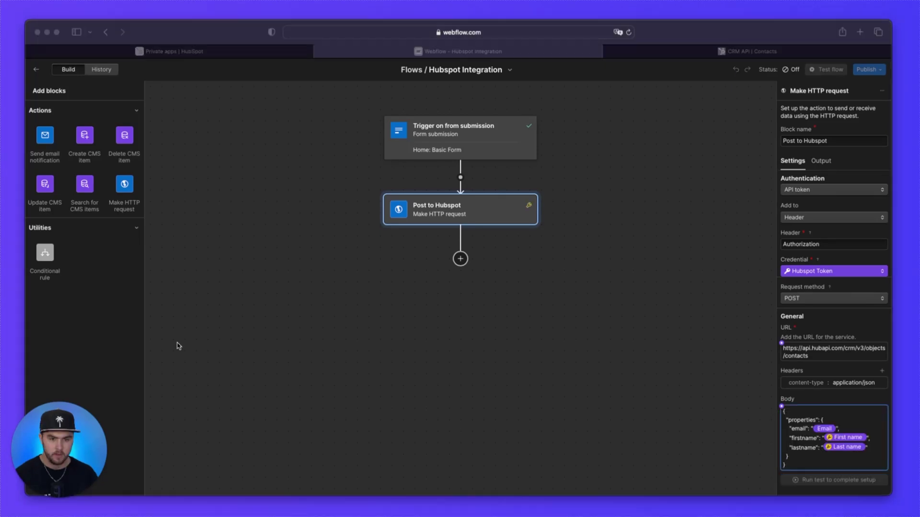
{"action": "left_click", "coordinate": [810, 464]}
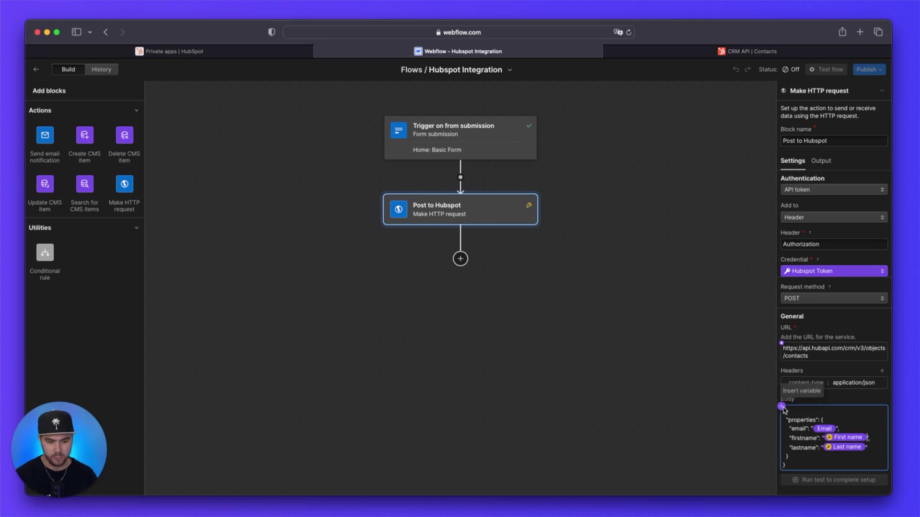
{"action": "left_click", "coordinate": [781, 407]}
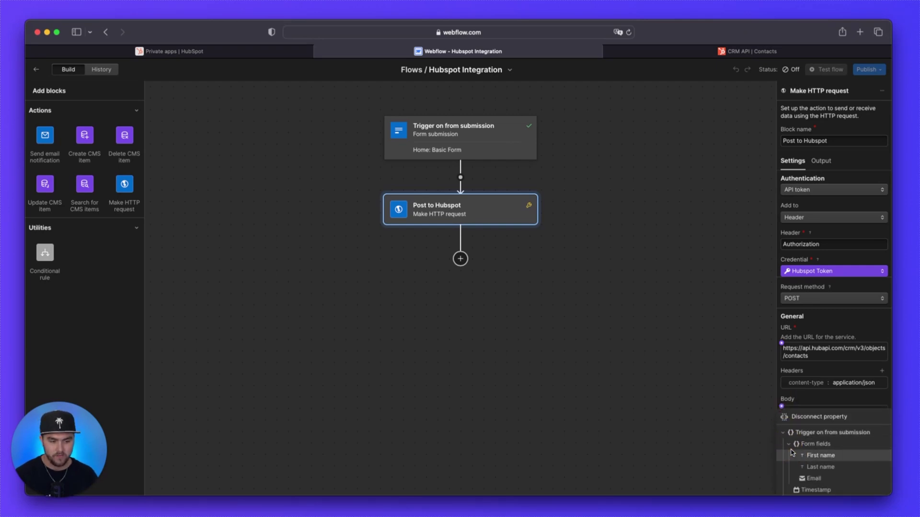
{"action": "left_click", "coordinate": [819, 467]}
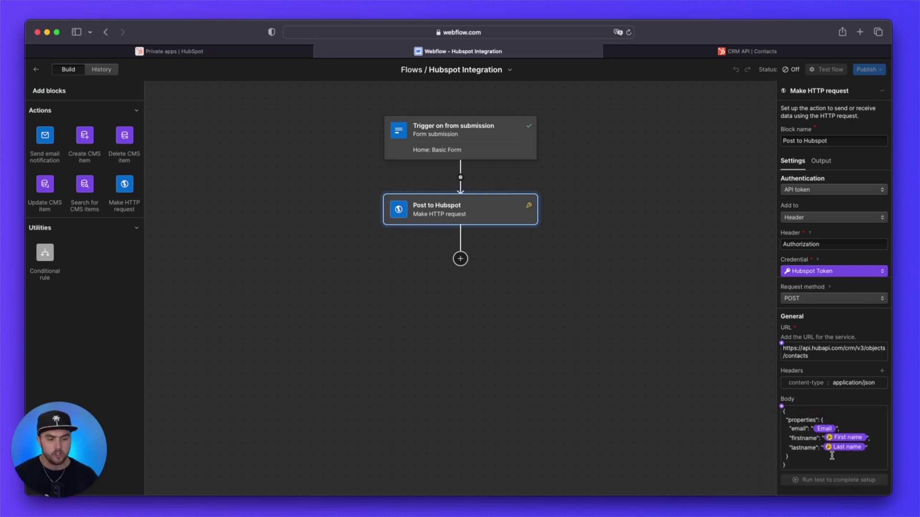
Step: Set null as the fallback value for both the First name and Last name variables
{"action": "left_click", "coordinate": [839, 438]}
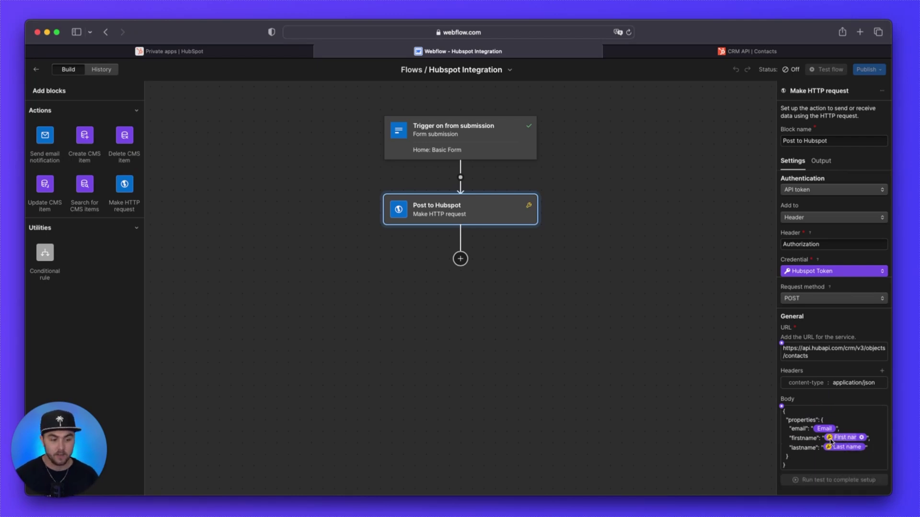
{"action": "left_click", "coordinate": [862, 438]}
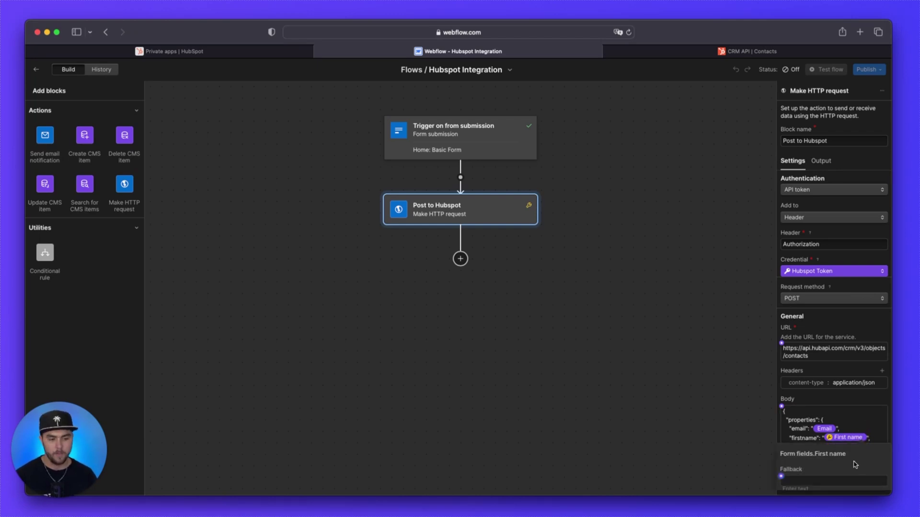
{"action": "left_click", "coordinate": [831, 480]}
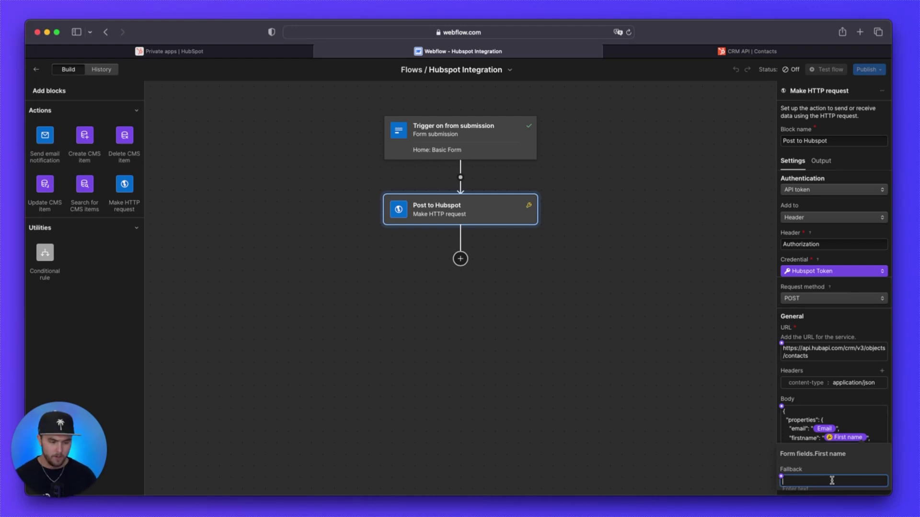
{"action": "type", "text": "nu"}
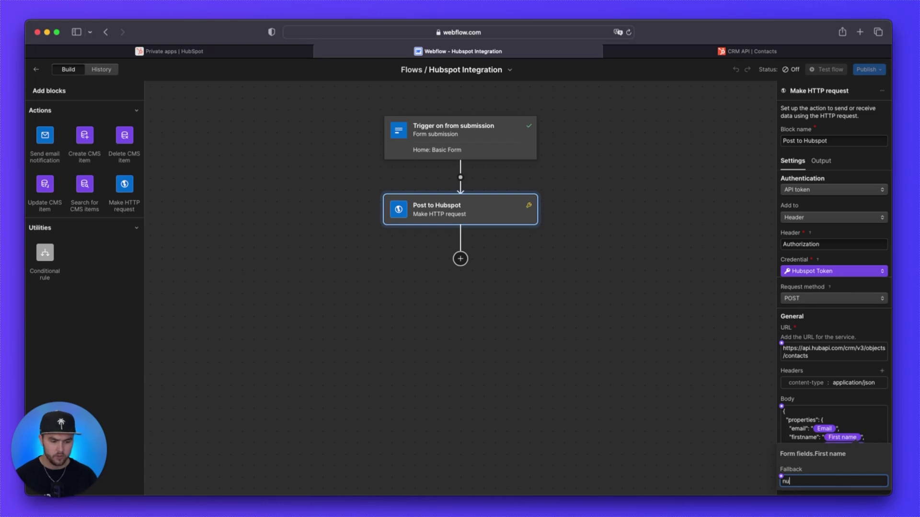
{"action": "type", "text": "ll"}
{"action": "double_click", "coordinate": [832, 478]}
{"action": "key", "text": "super+c"}
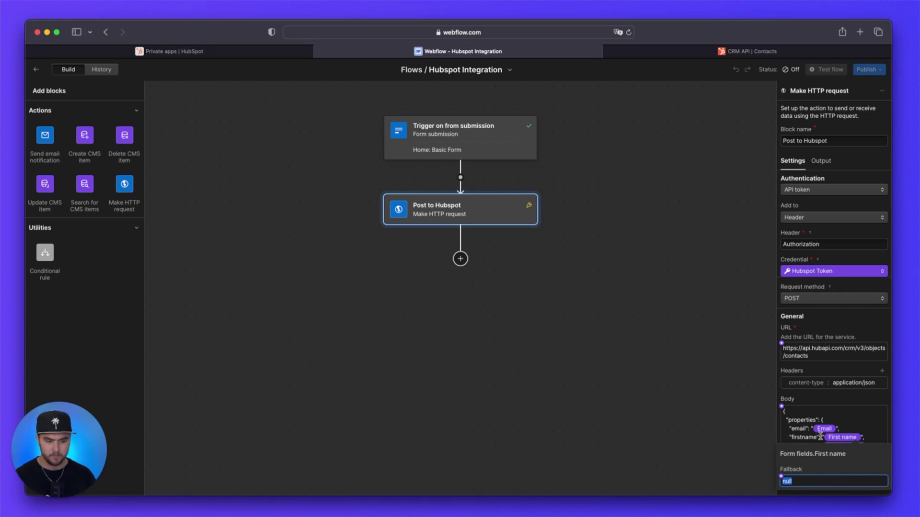
{"action": "left_click", "coordinate": [858, 426]}
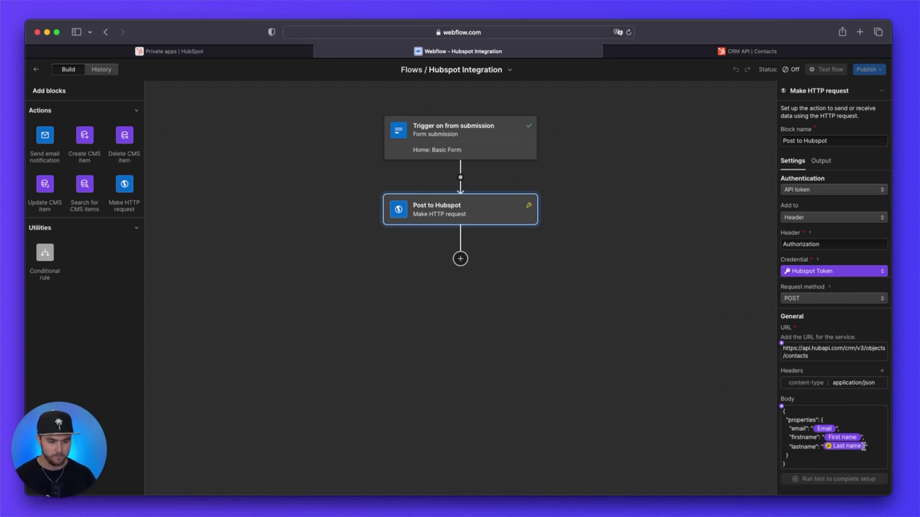
{"action": "left_click", "coordinate": [861, 446]}
{"action": "left_click", "coordinate": [842, 429]}
{"action": "key", "text": "super+v"}
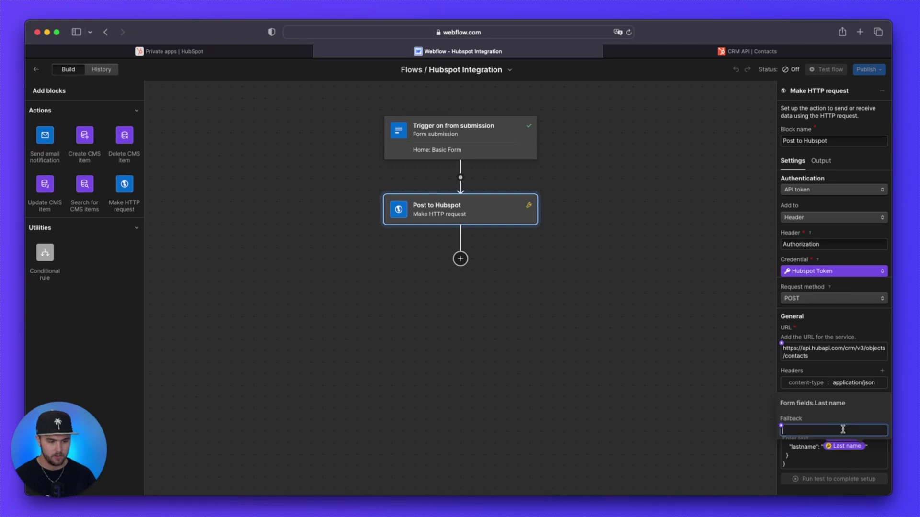
{"action": "left_click", "coordinate": [860, 448]}
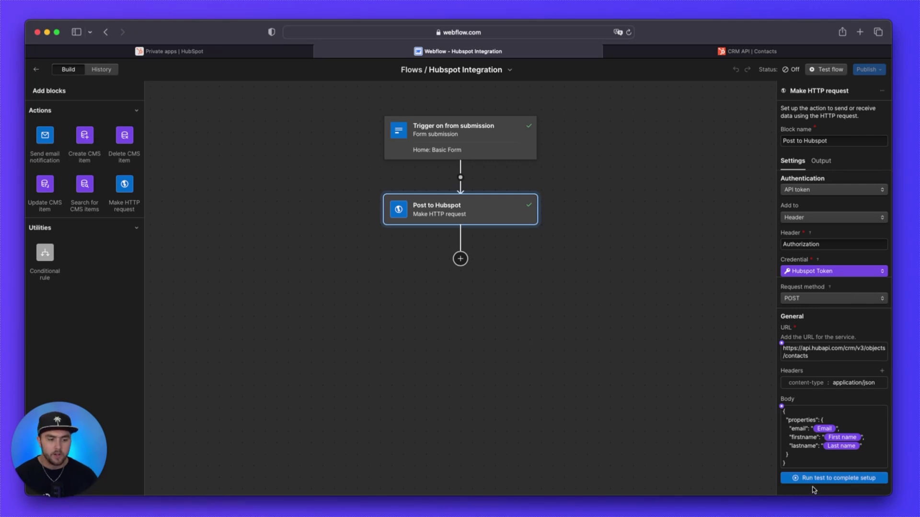
Step: Open the test request window and enter a sample last name and first name
{"action": "left_click", "coordinate": [842, 479]}
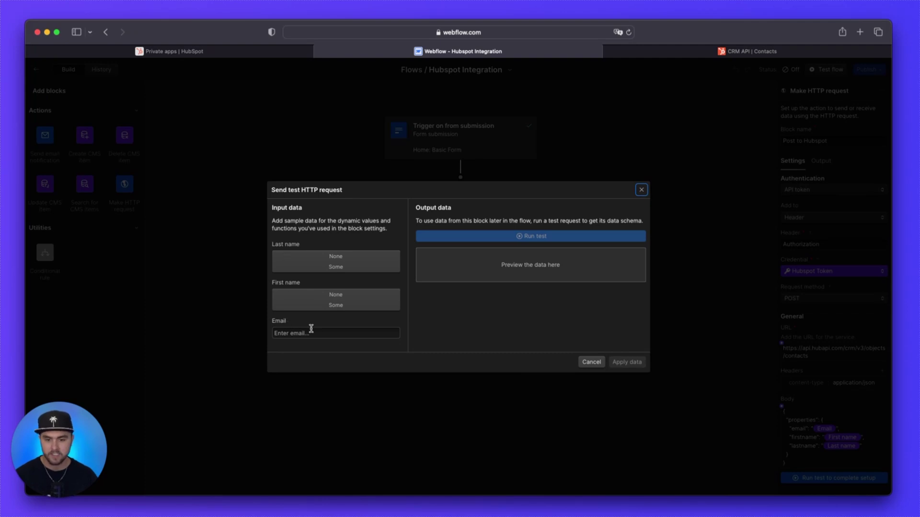
{"action": "left_click", "coordinate": [308, 271]}
{"action": "left_click", "coordinate": [308, 274]}
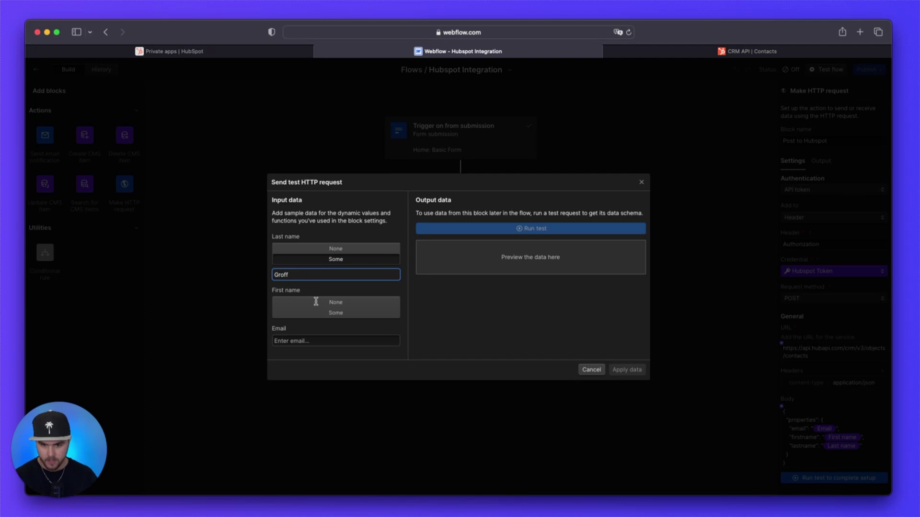
{"action": "left_click", "coordinate": [315, 309]}
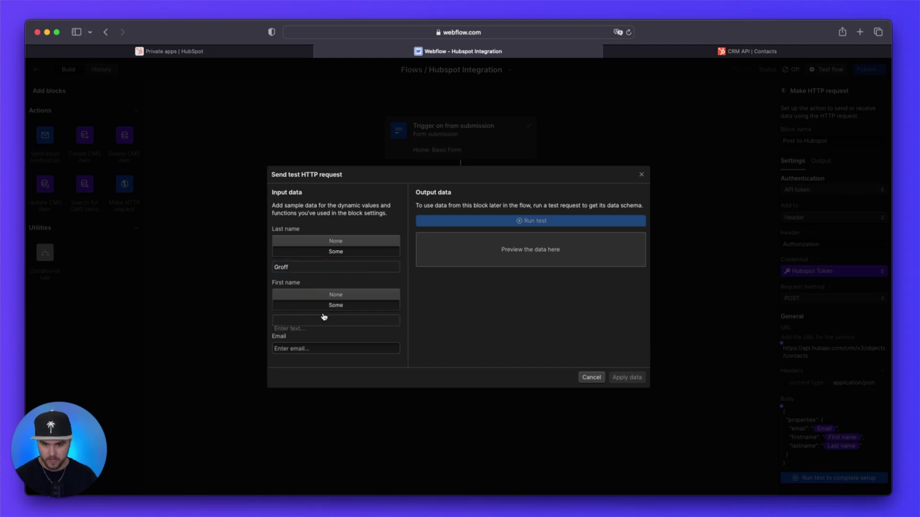
{"action": "left_click", "coordinate": [336, 319]}
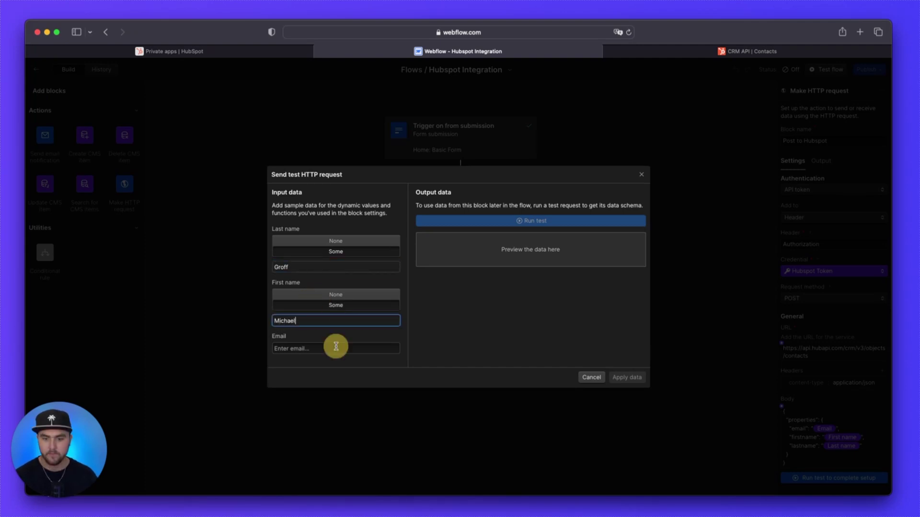
Step: Enter a sample email address, correcting the mistyped domain
{"action": "left_click", "coordinate": [336, 347]}
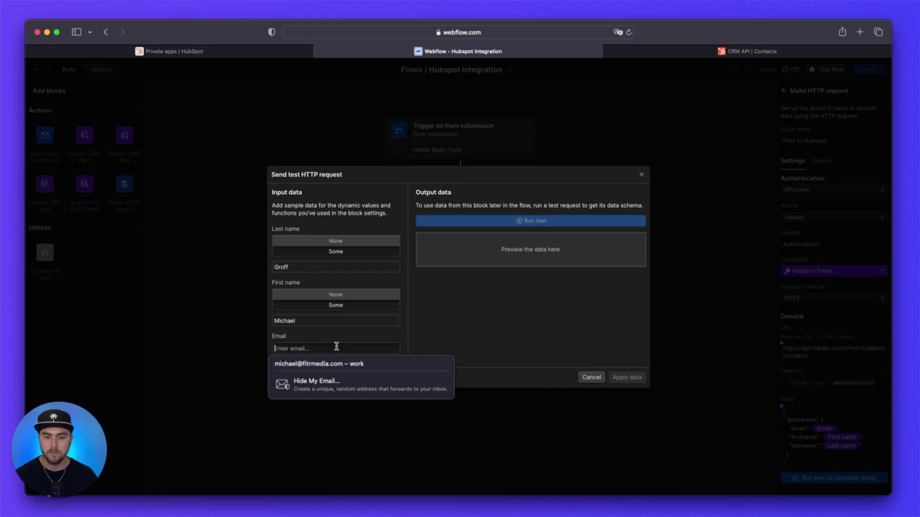
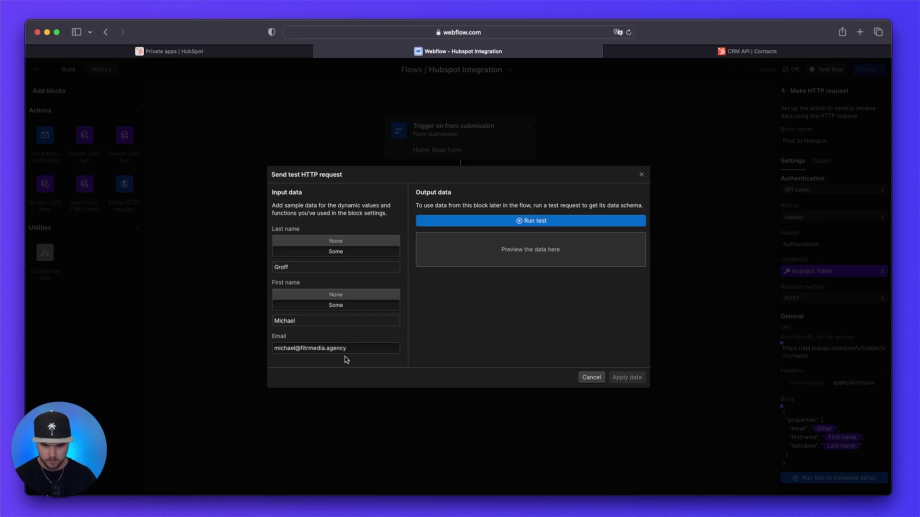
{"action": "left_click", "coordinate": [343, 354]}
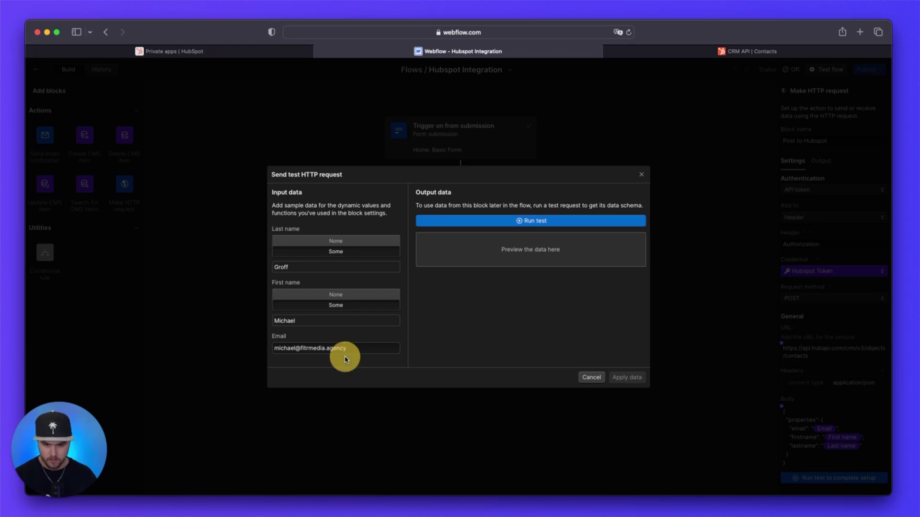
Step: Send the test request, review the status 200 contact response, and apply it as sample data
{"action": "left_click", "coordinate": [536, 222]}
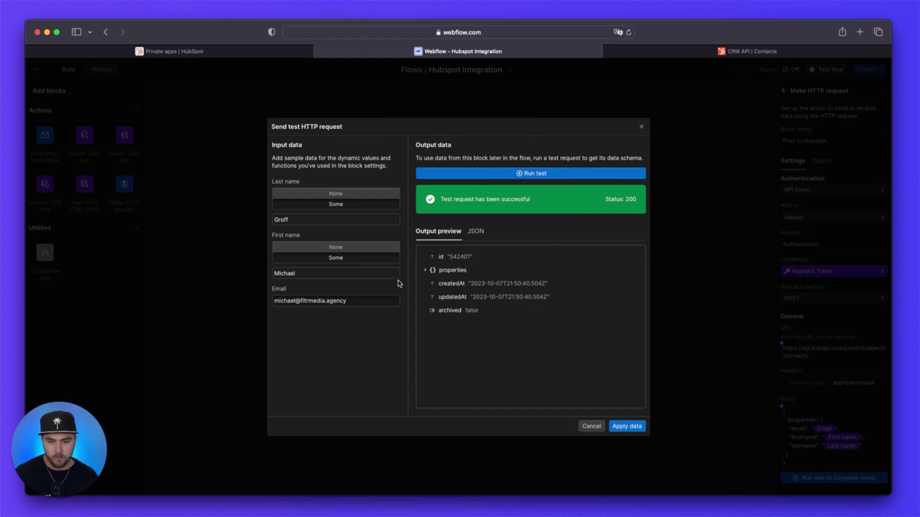
{"action": "left_click", "coordinate": [425, 271]}
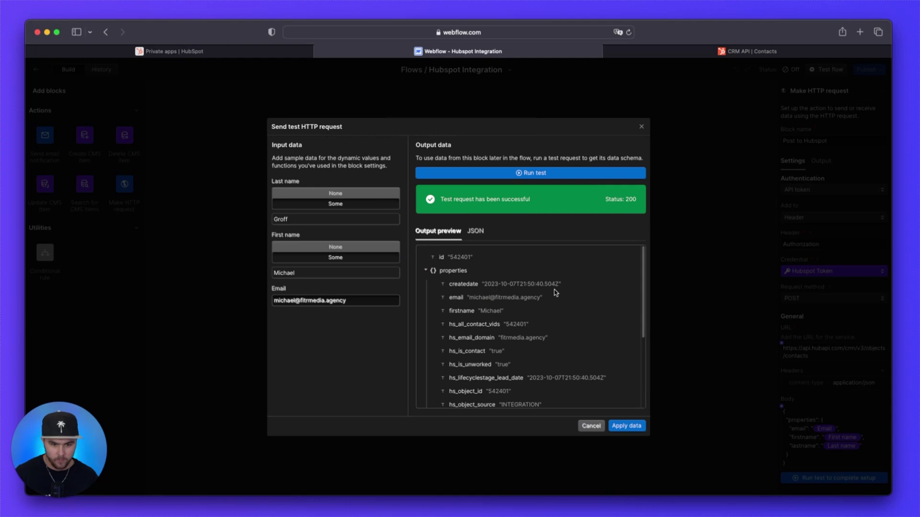
{"action": "scroll", "coordinate": [561, 294], "scroll_direction": "down", "scroll_amount": 3}
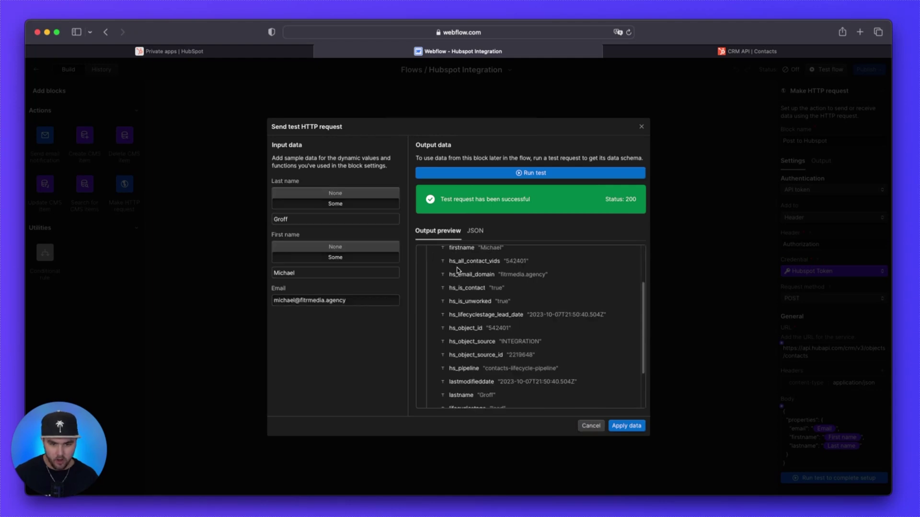
{"action": "scroll", "coordinate": [460, 272], "scroll_direction": "up", "scroll_amount": 1}
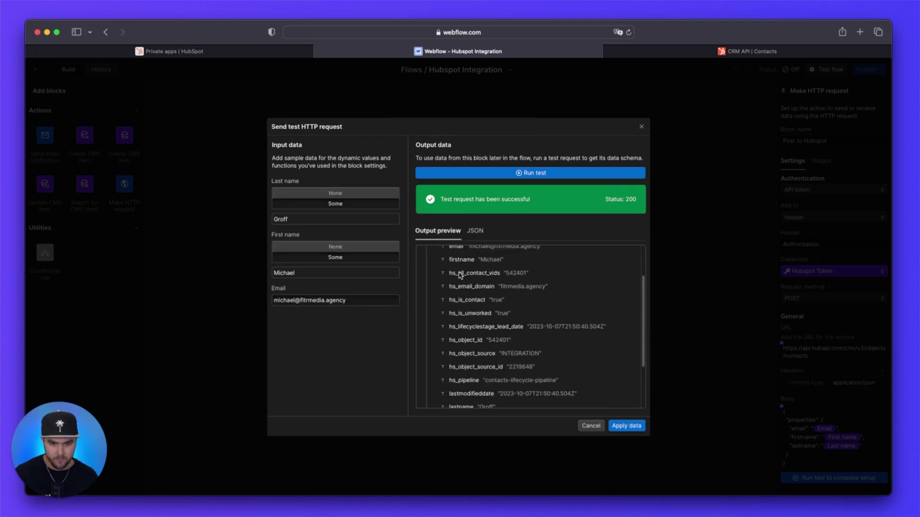
{"action": "scroll", "coordinate": [460, 274], "scroll_direction": "up", "scroll_amount": 1}
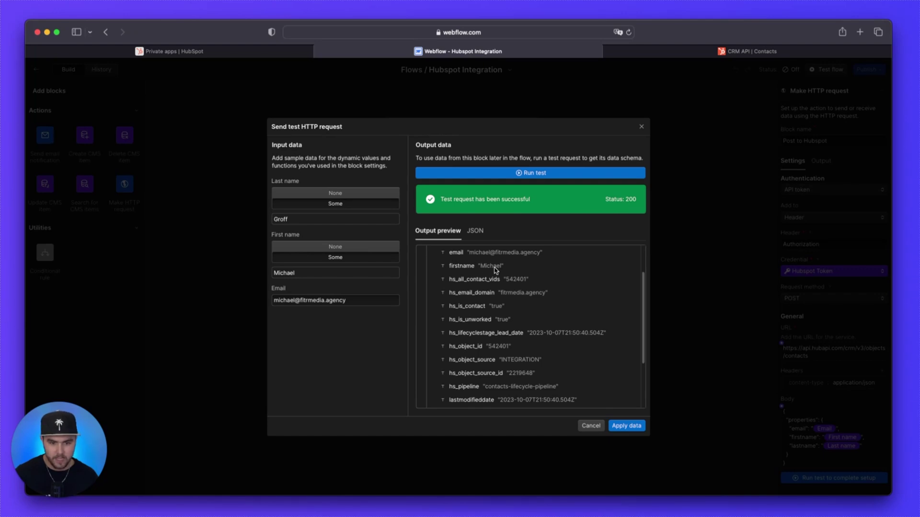
{"action": "scroll", "coordinate": [489, 311], "scroll_direction": "down", "scroll_amount": 1}
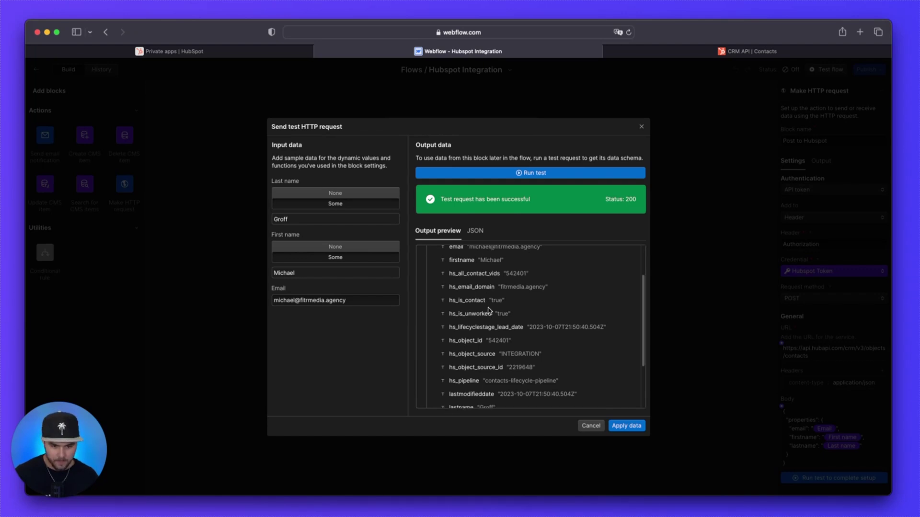
{"action": "scroll", "coordinate": [488, 310], "scroll_direction": "down", "scroll_amount": 2}
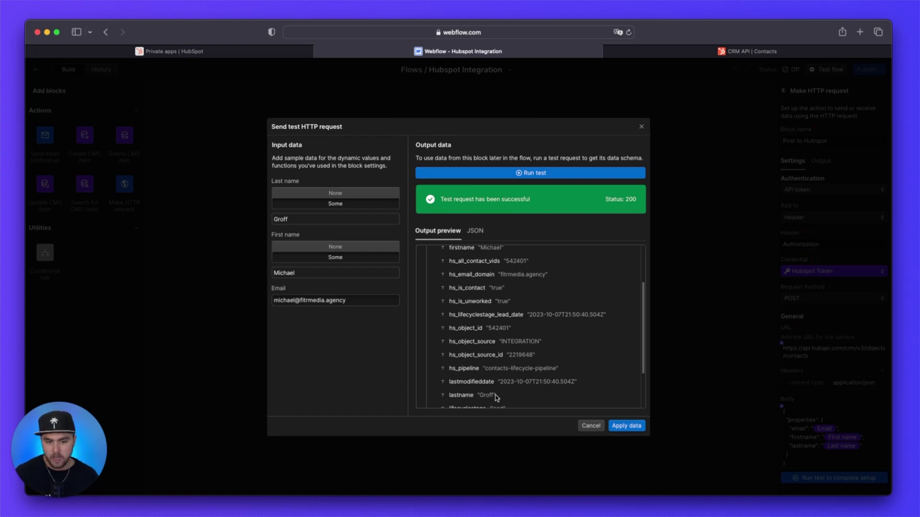
{"action": "left_click", "coordinate": [632, 430]}
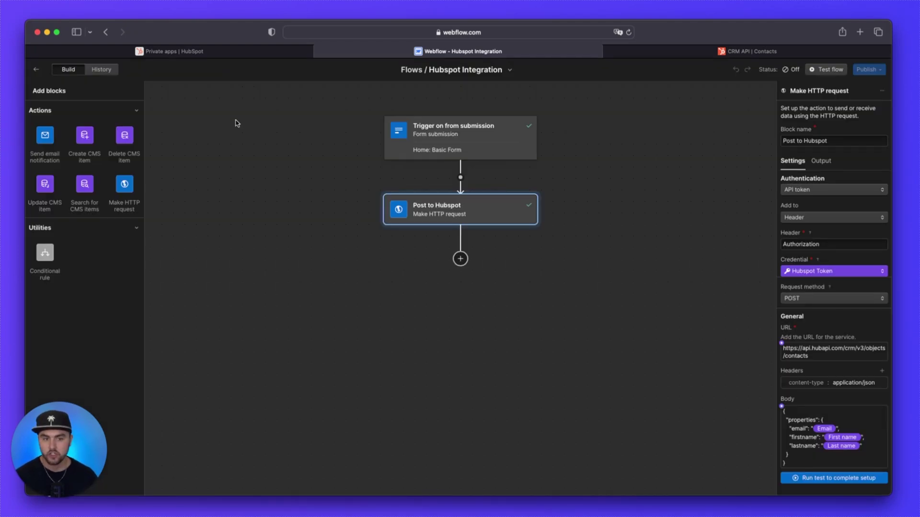
Step: Confirm the test contact tops HubSpot's Contacts list, then return to the Webflow flow
{"action": "left_click", "coordinate": [222, 54]}
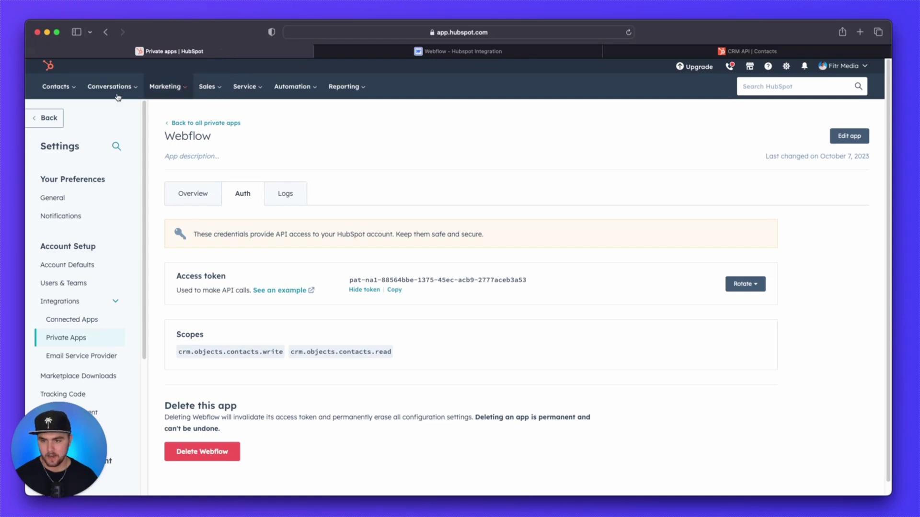
{"action": "left_click", "coordinate": [65, 89]}
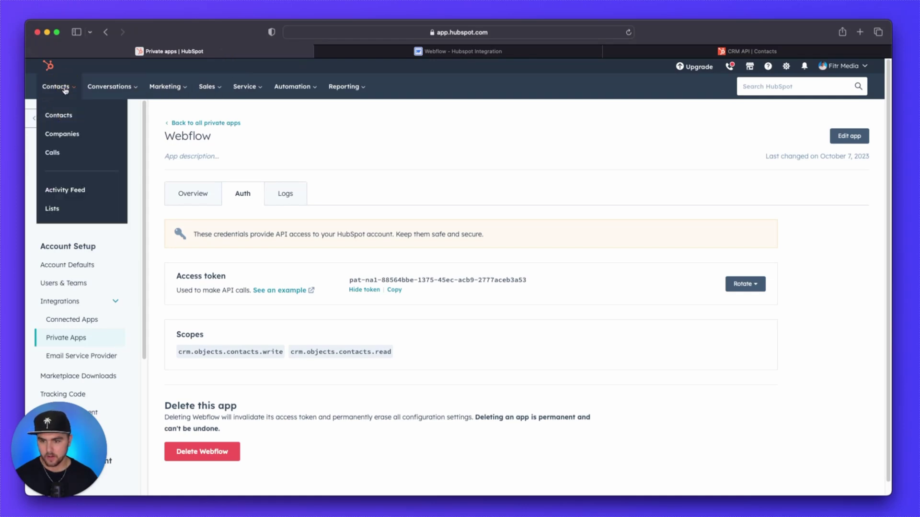
{"action": "left_click", "coordinate": [66, 117]}
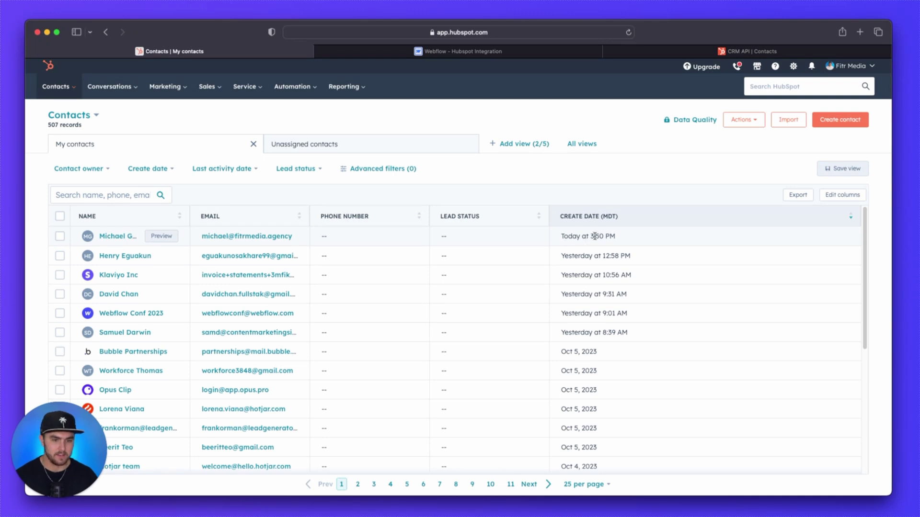
{"action": "left_click", "coordinate": [551, 50]}
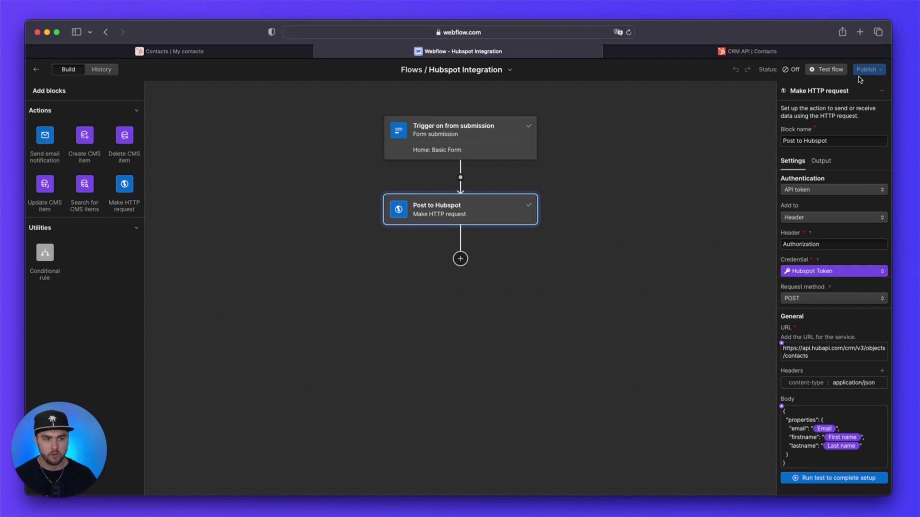
Step: Close the flow editor and publish the site to the staging domain
{"action": "left_click", "coordinate": [36, 70]}
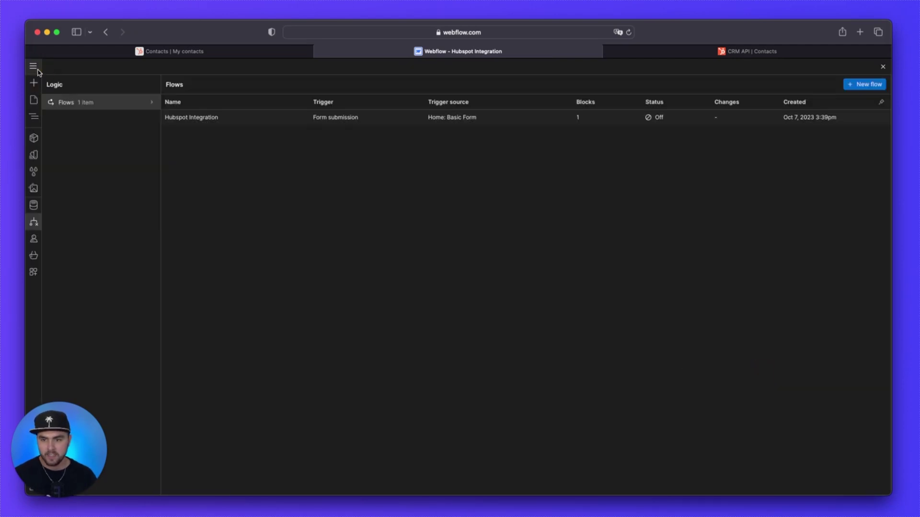
{"action": "left_click", "coordinate": [883, 67]}
{"action": "left_click", "coordinate": [877, 66]}
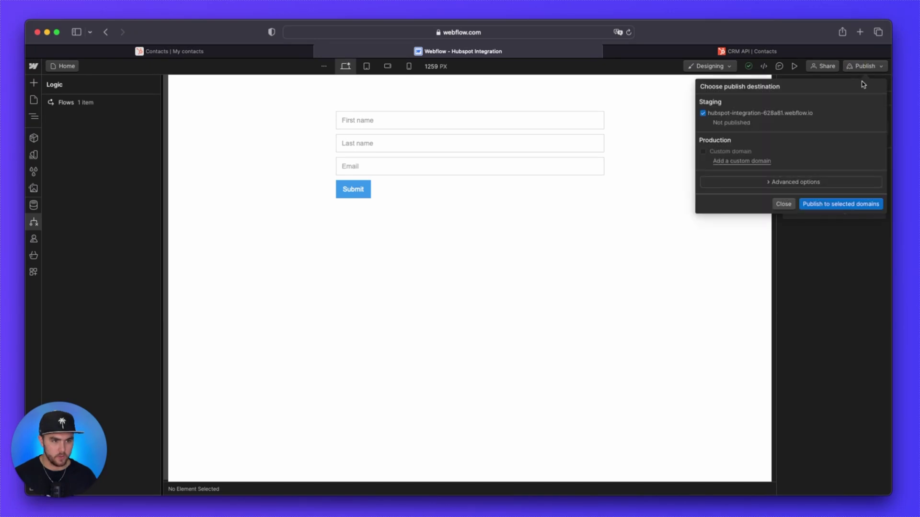
{"action": "left_click", "coordinate": [838, 205]}
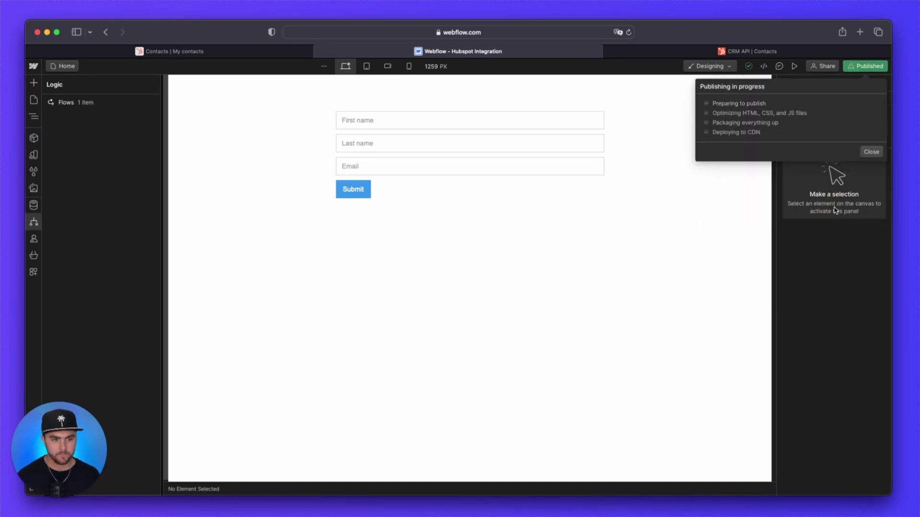
Step: Reopen the Hubspot Integration flow and stage it for the next site publish
{"action": "left_click", "coordinate": [36, 221]}
{"action": "left_click", "coordinate": [96, 102]}
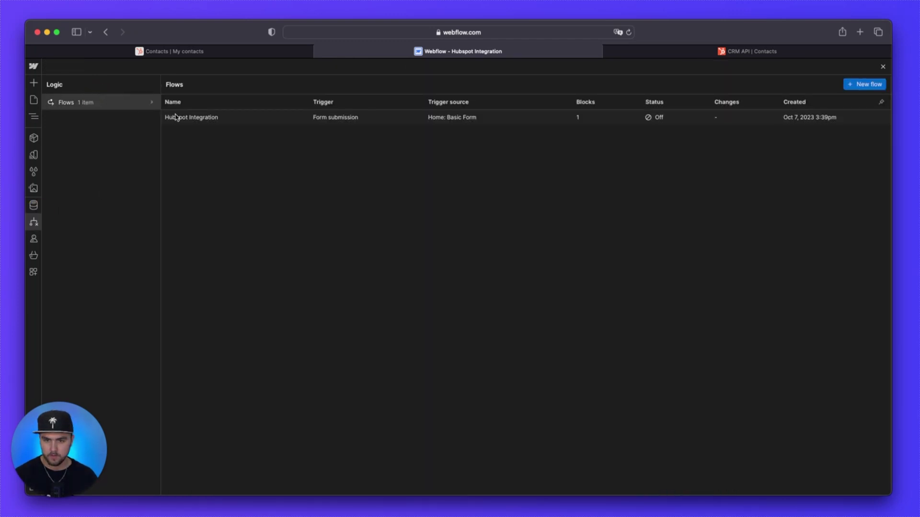
{"action": "left_click", "coordinate": [270, 123]}
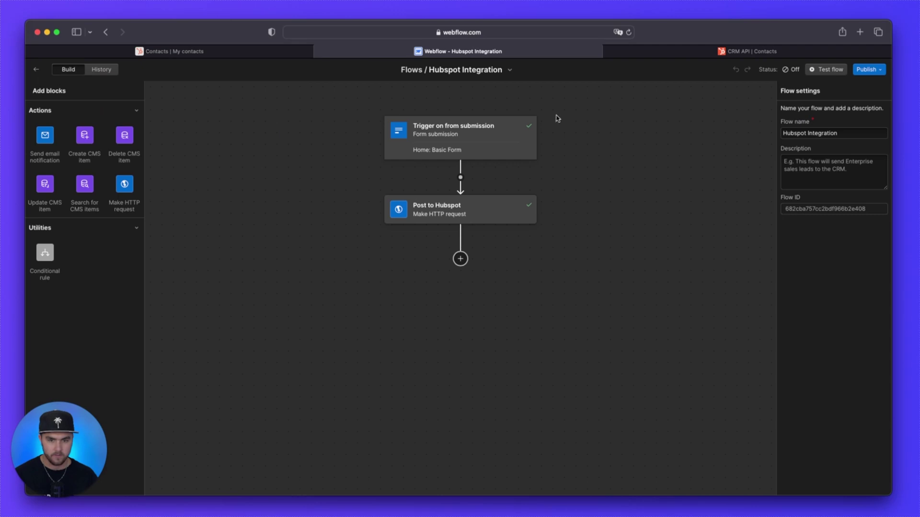
{"action": "left_click", "coordinate": [868, 70]}
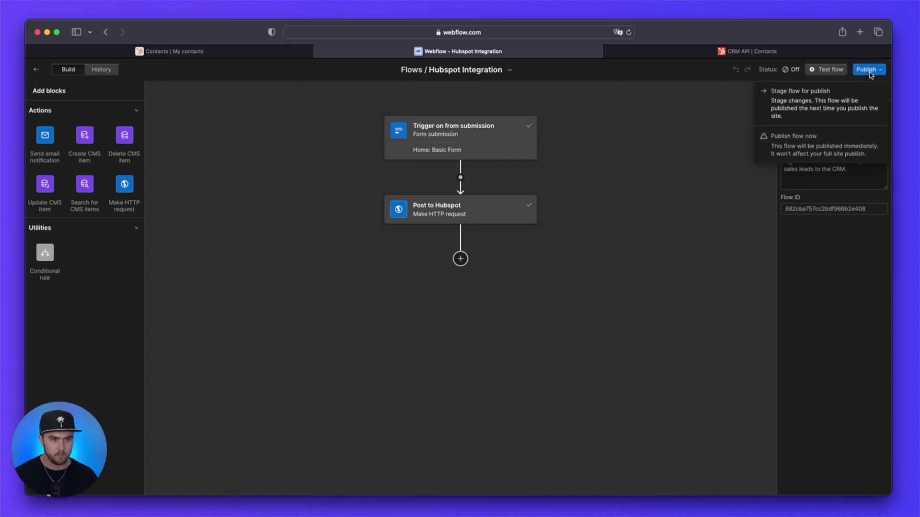
{"action": "left_click", "coordinate": [863, 103]}
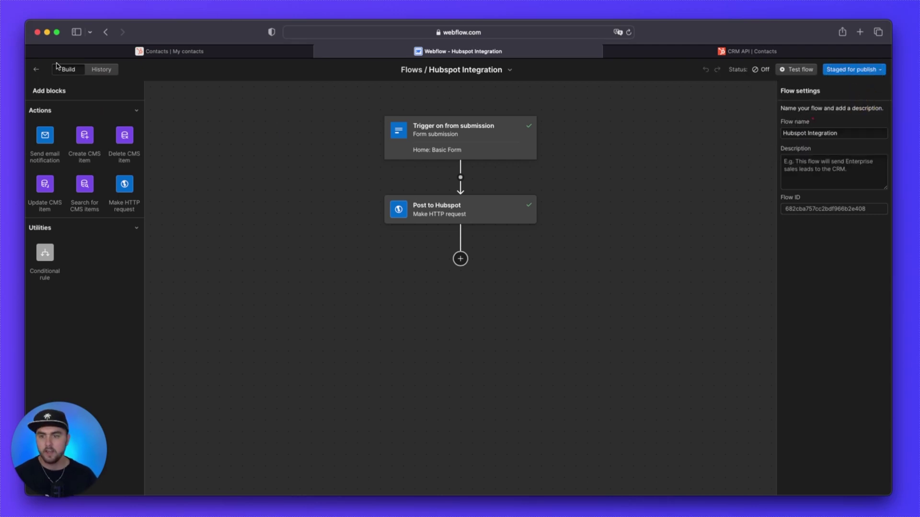
Step: Republish the site to the staging domain so the staged flow goes live
{"action": "left_click", "coordinate": [36, 69]}
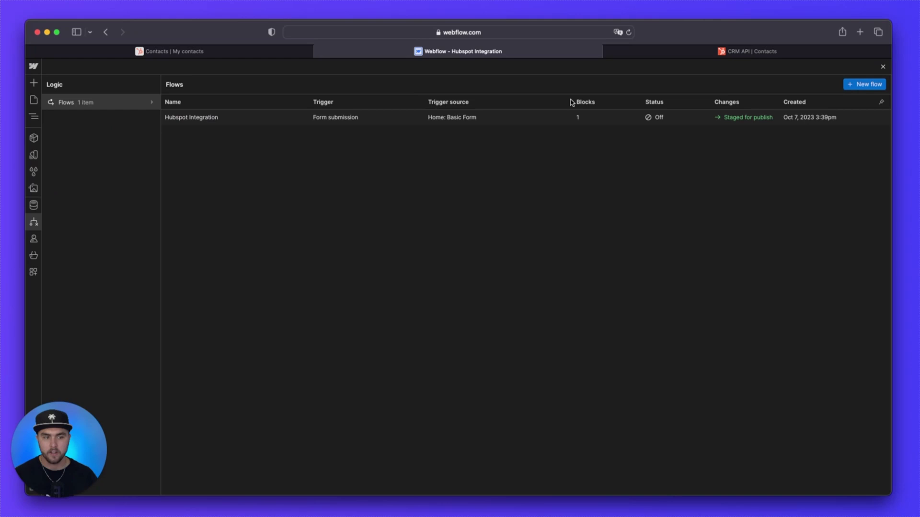
{"action": "left_click", "coordinate": [884, 68]}
{"action": "left_click", "coordinate": [877, 67]}
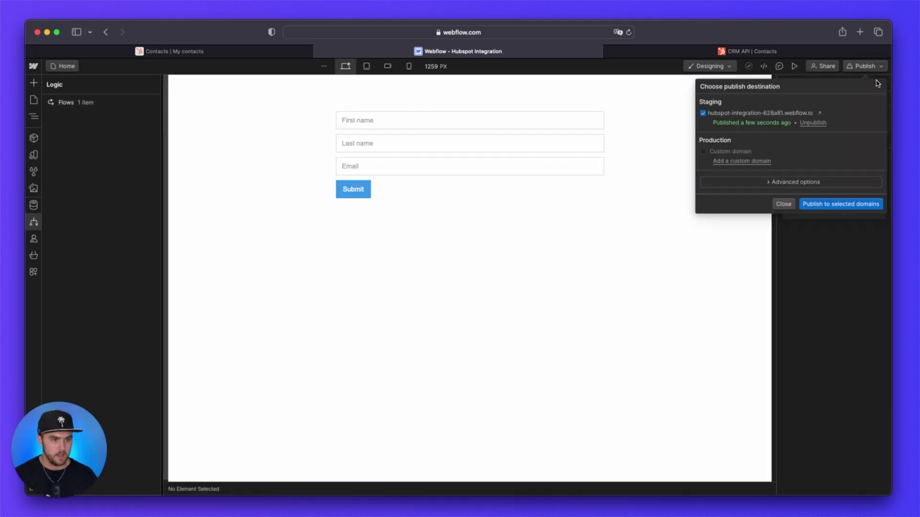
{"action": "left_click", "coordinate": [836, 204]}
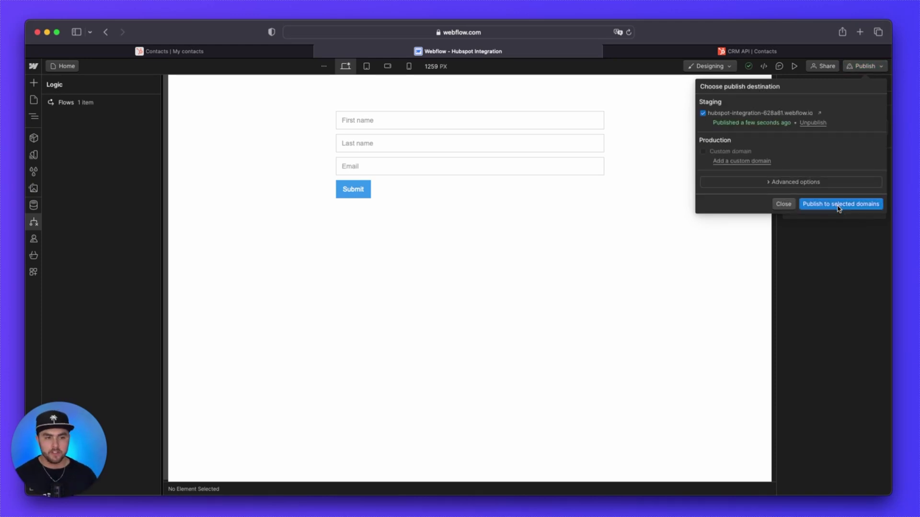
Step: Submit the published staging site's form with a test first name, last name and e-mail address
{"action": "left_click", "coordinate": [819, 114]}
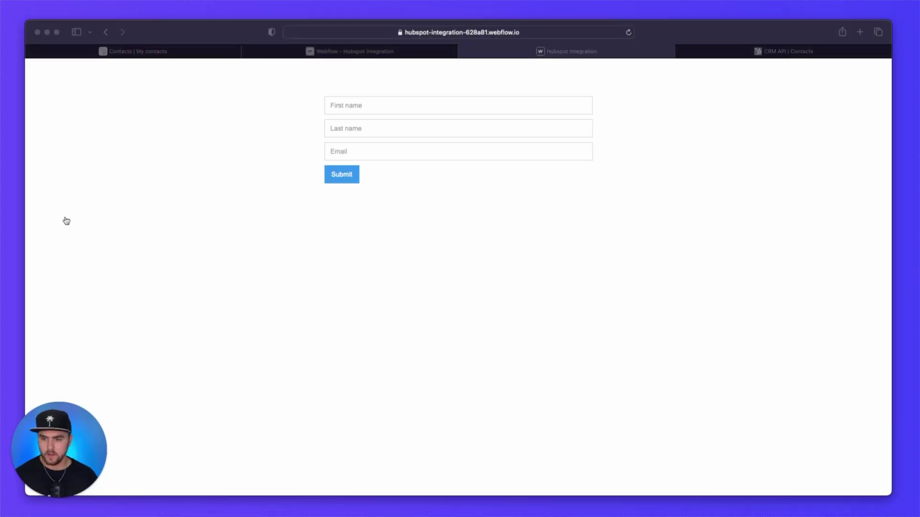
{"action": "left_click", "coordinate": [120, 214]}
{"action": "left_click", "coordinate": [381, 106]}
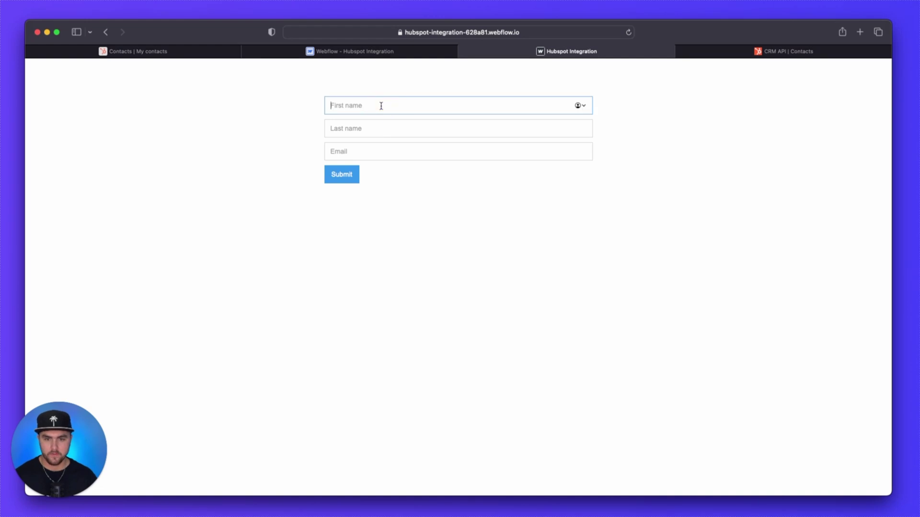
{"action": "type", "text": "Mike"}
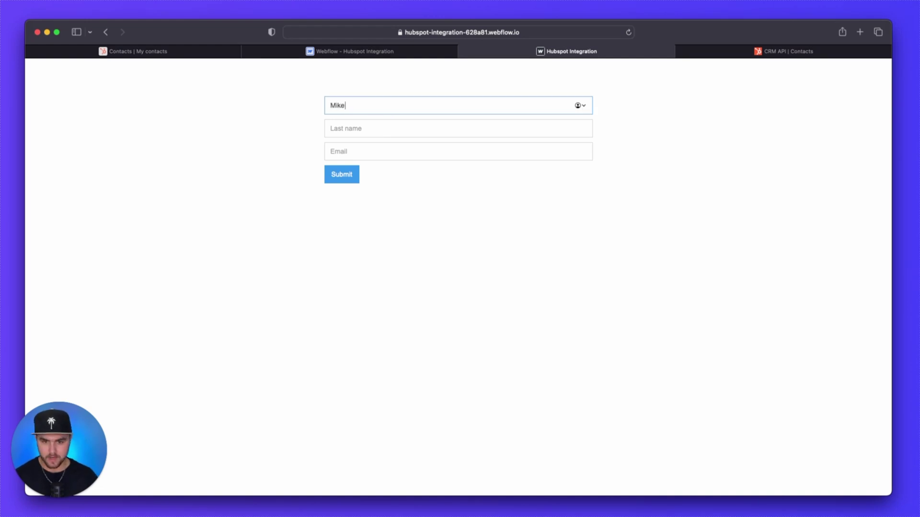
{"action": "key", "text": "Tab"}
{"action": "type", "text": "Gr"}
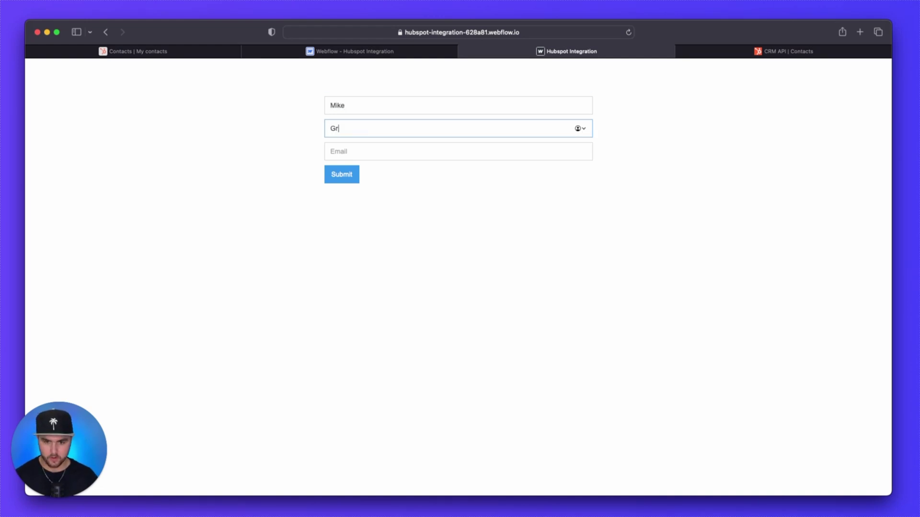
{"action": "key", "text": "Tab"}
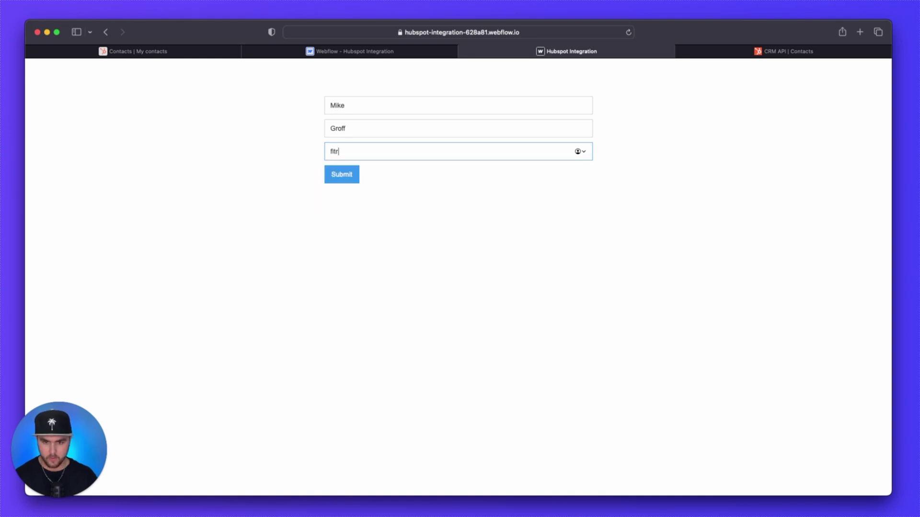
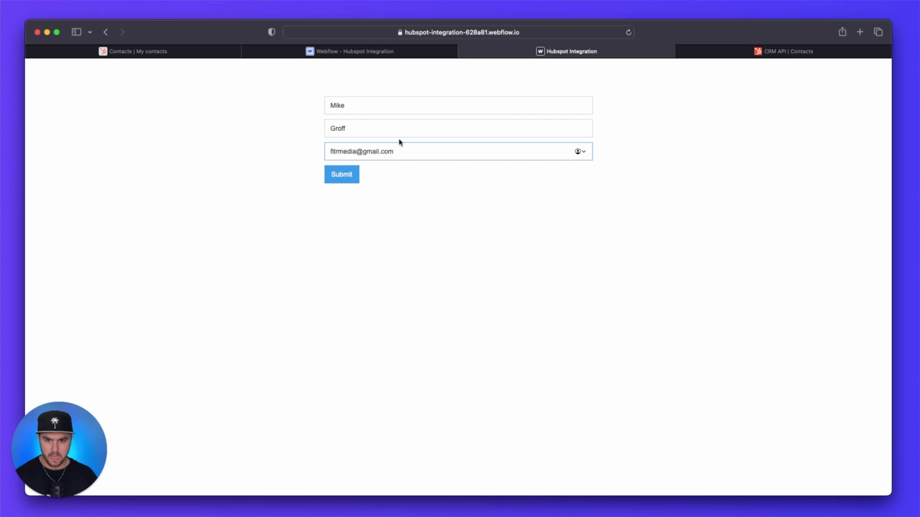
{"action": "left_click", "coordinate": [348, 176]}
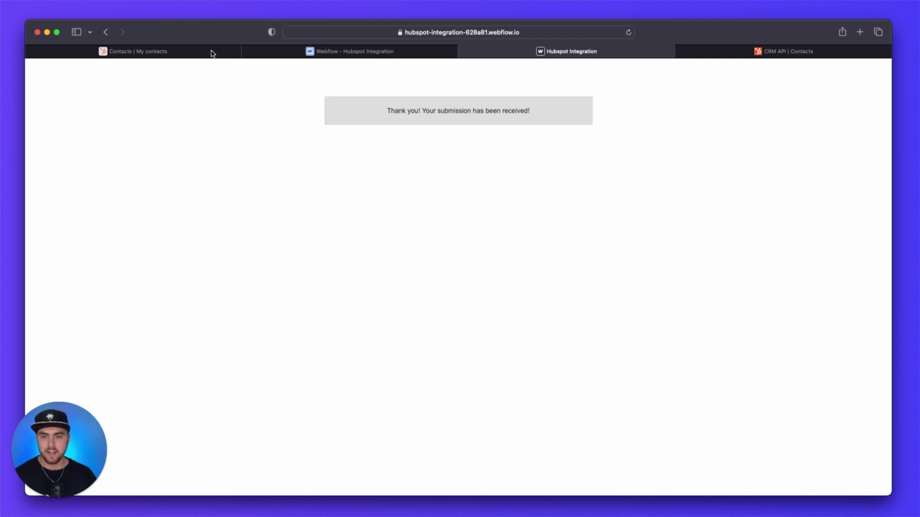
{"action": "left_click", "coordinate": [179, 52]}
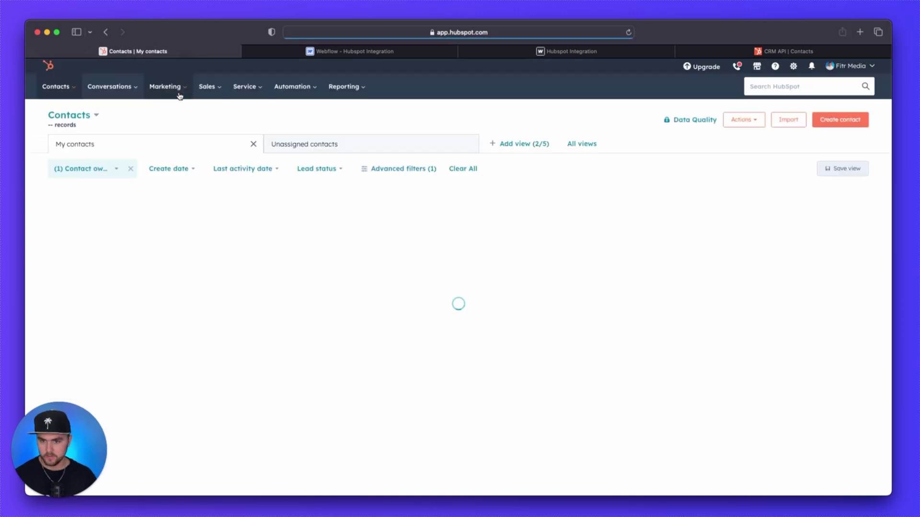
Step: Clear the Contact owner filter so all 508 contacts show, with the new submission at the top
{"action": "left_click", "coordinate": [132, 169]}
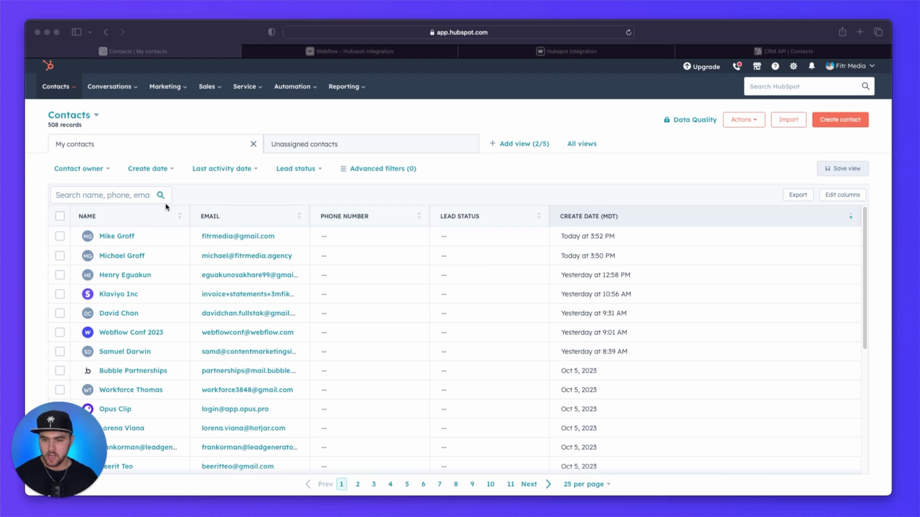
{"action": "left_click", "coordinate": [115, 237]}
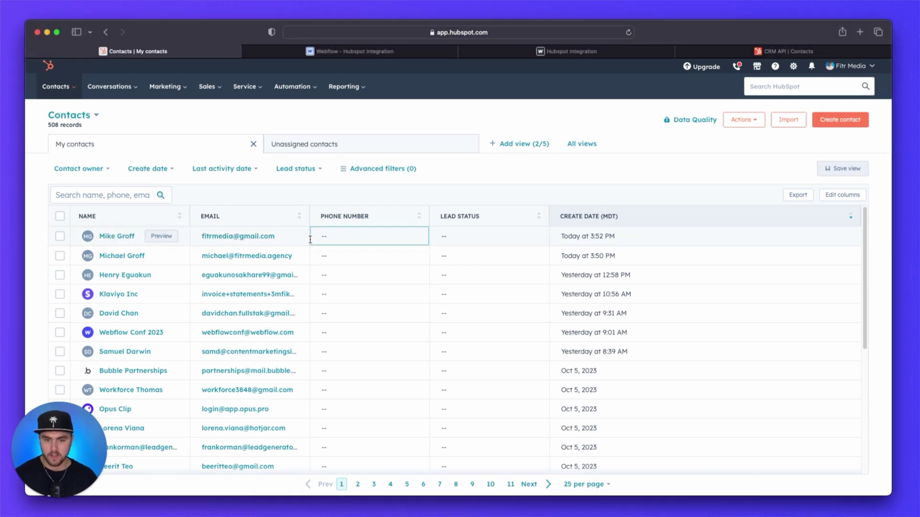
Step: Return to the Hubspot Integration tab showing the published form's thank-you message
{"action": "left_click", "coordinate": [606, 51]}
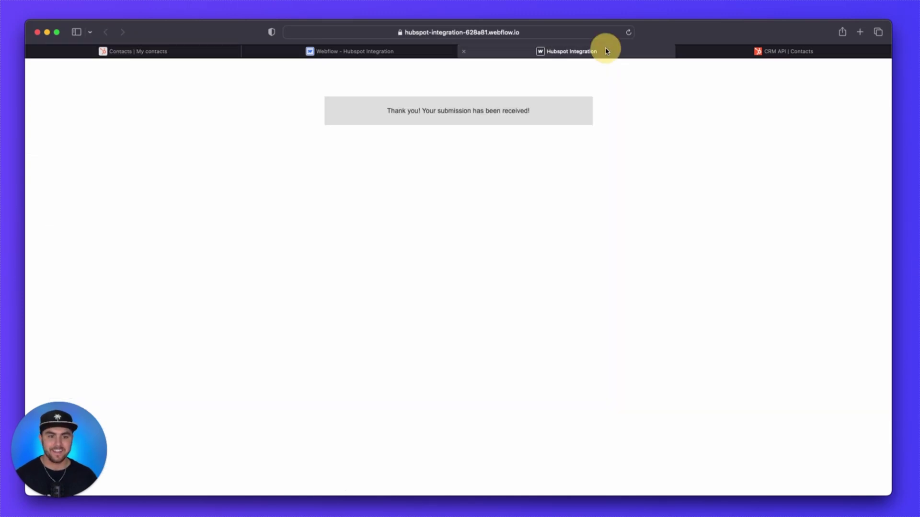